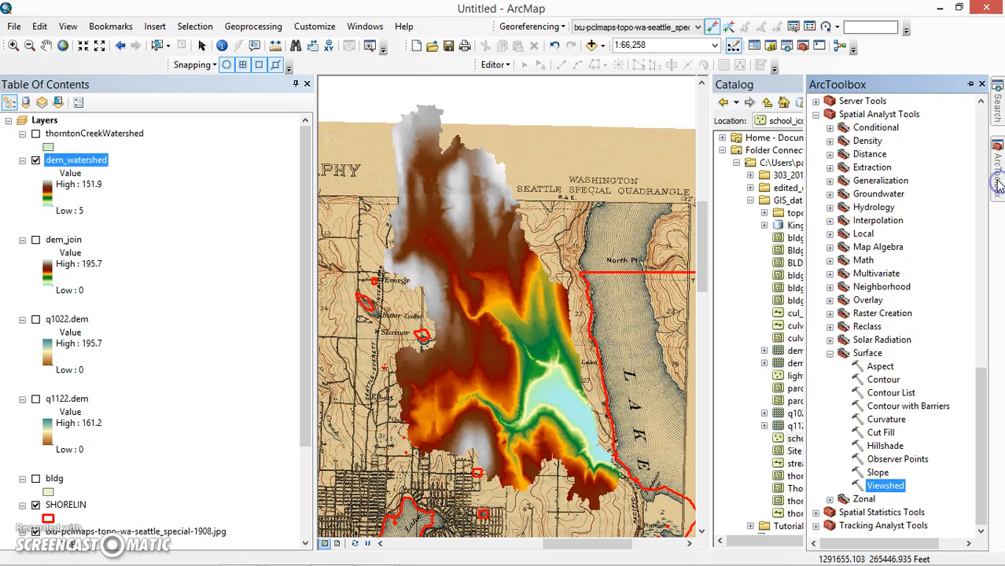
- Keep ArcToolbox docked with the Catalog window auto-hidden, and expand the Surface toolset under Spatial Analyst Tools
{"action": "left_click", "coordinate": [970, 85]}
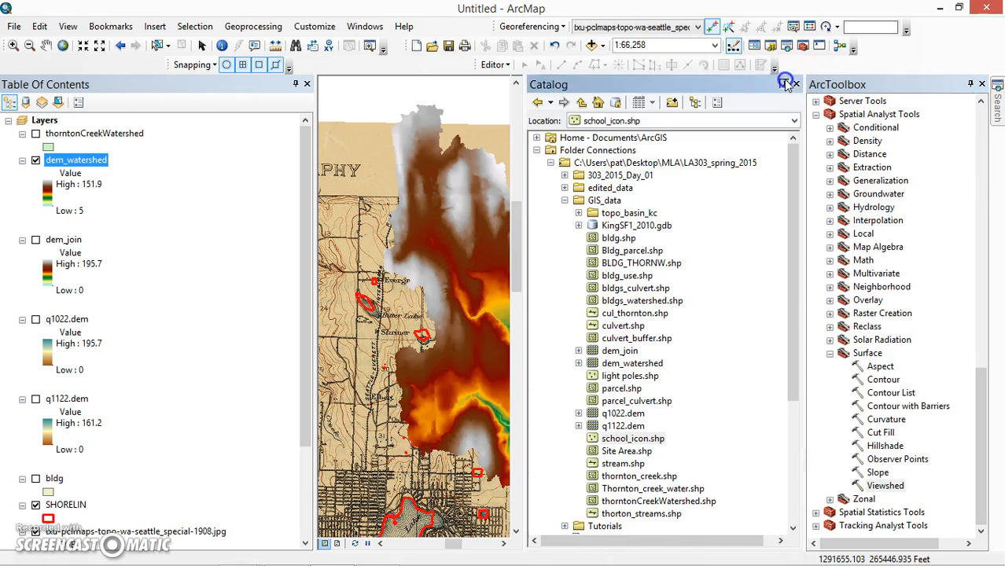
{"action": "left_click", "coordinate": [785, 85]}
{"action": "left_click", "coordinate": [816, 115]}
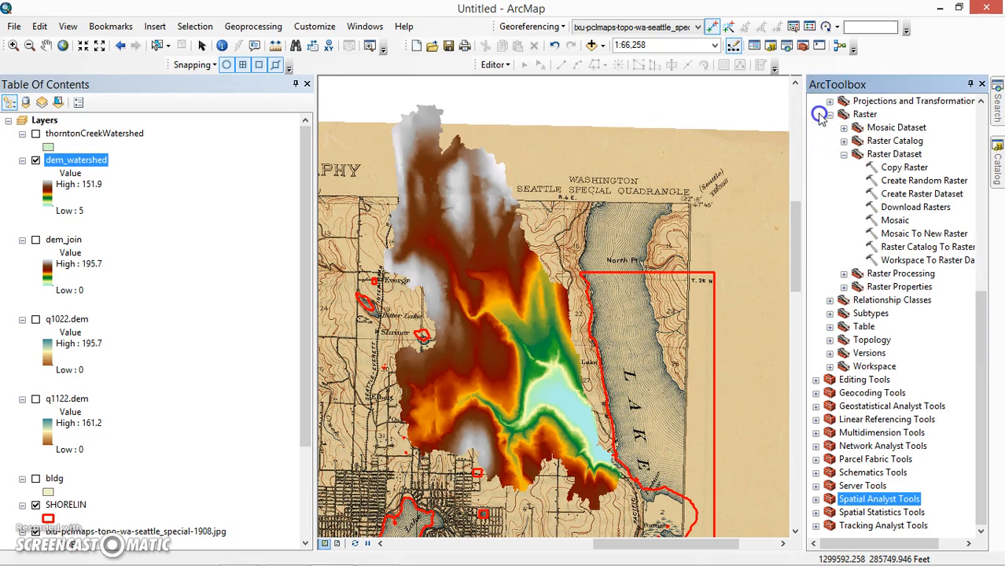
{"action": "left_click_drag", "start_coordinate": [981, 382], "coordinate": [947, 144]}
{"action": "left_click", "coordinate": [816, 181]}
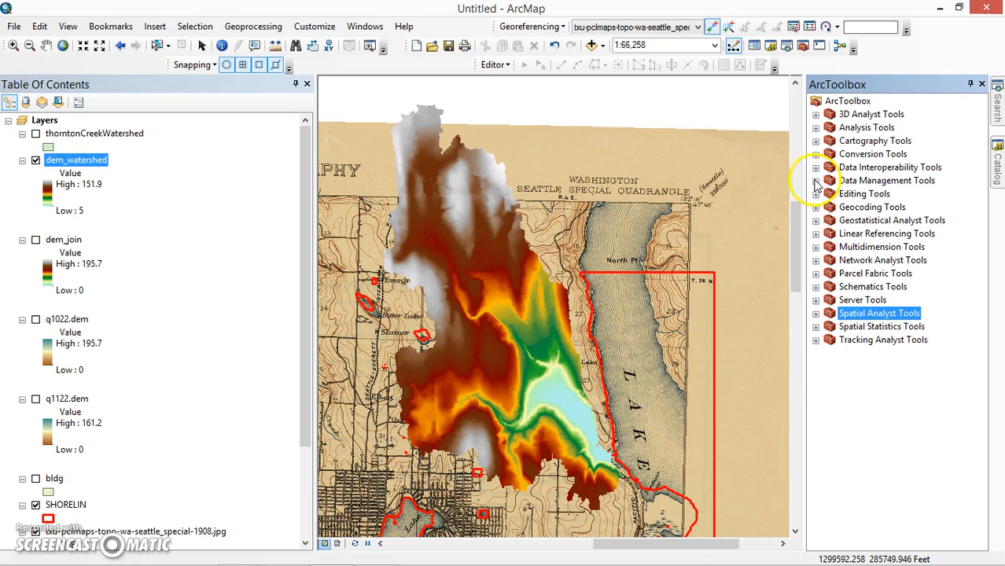
{"action": "left_click", "coordinate": [817, 316]}
{"action": "scroll", "coordinate": [818, 385], "scroll_direction": "up", "scroll_amount": 3}
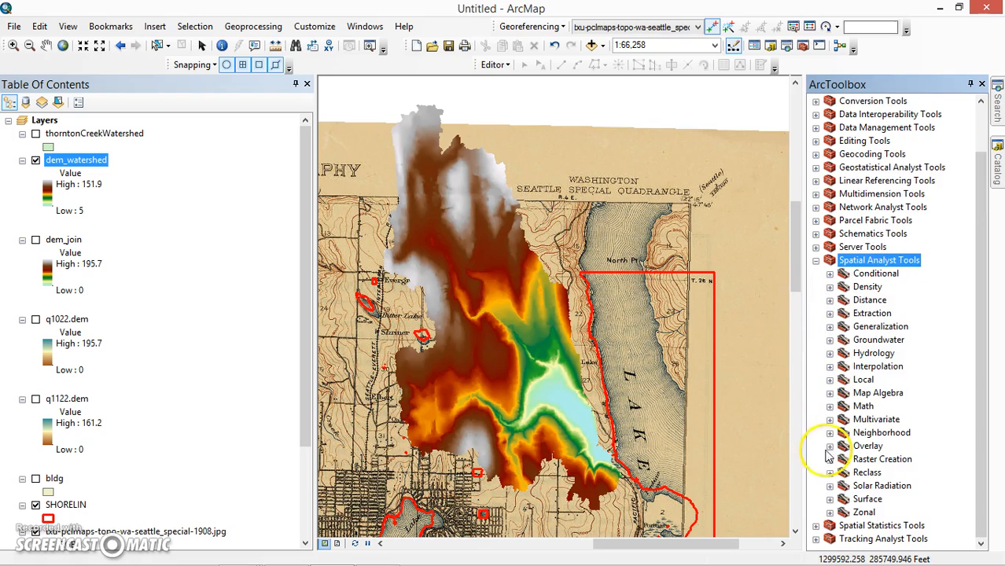
{"action": "left_click", "coordinate": [829, 499]}
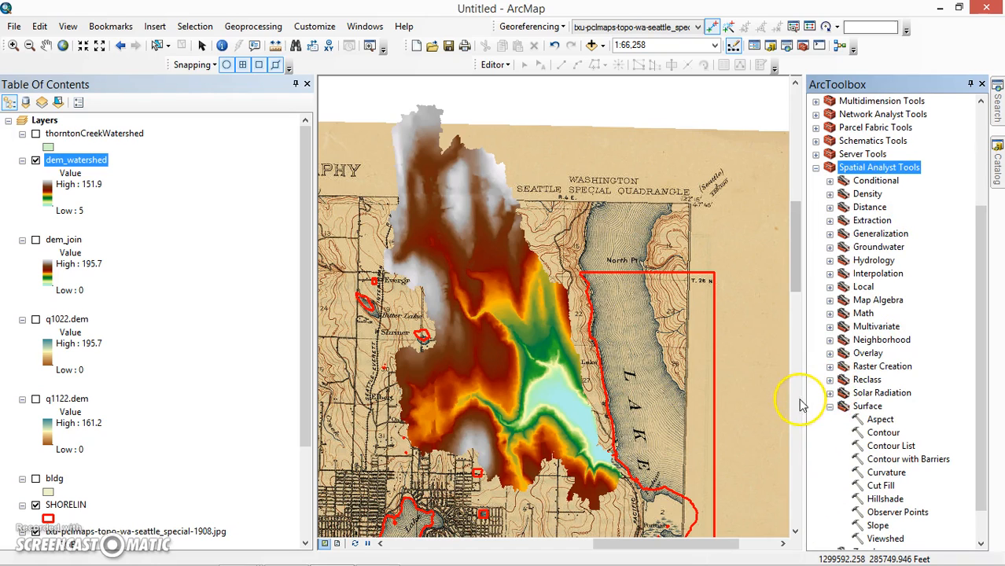
{"action": "scroll", "coordinate": [980, 377], "scroll_direction": "down", "scroll_amount": 1}
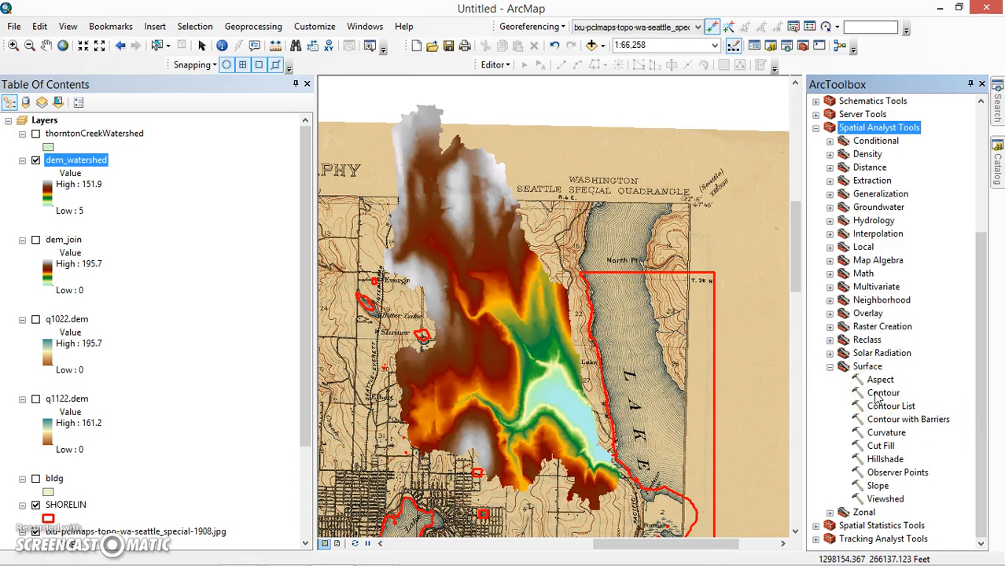
- Open the Hillshade tool with dem_watershed as the input raster and hillshade_01 in the GIS_data folder as the output
{"action": "double_click", "coordinate": [891, 462]}
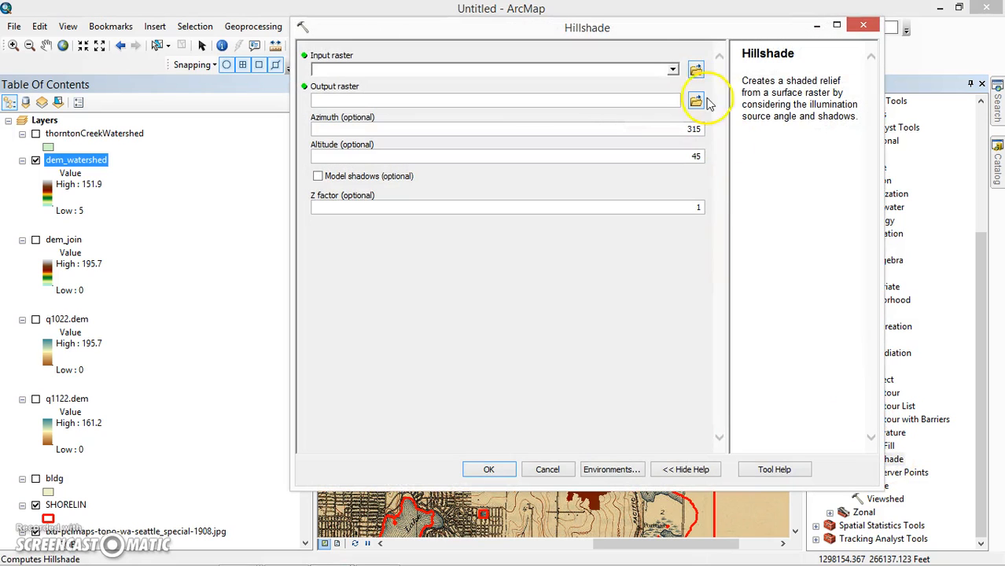
{"action": "left_click", "coordinate": [672, 69]}
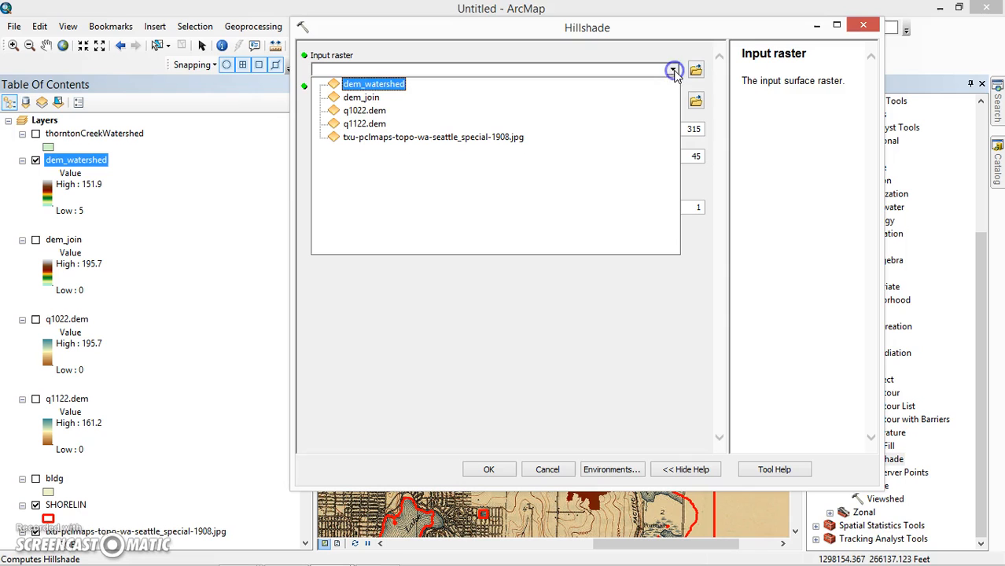
{"action": "left_click", "coordinate": [355, 84]}
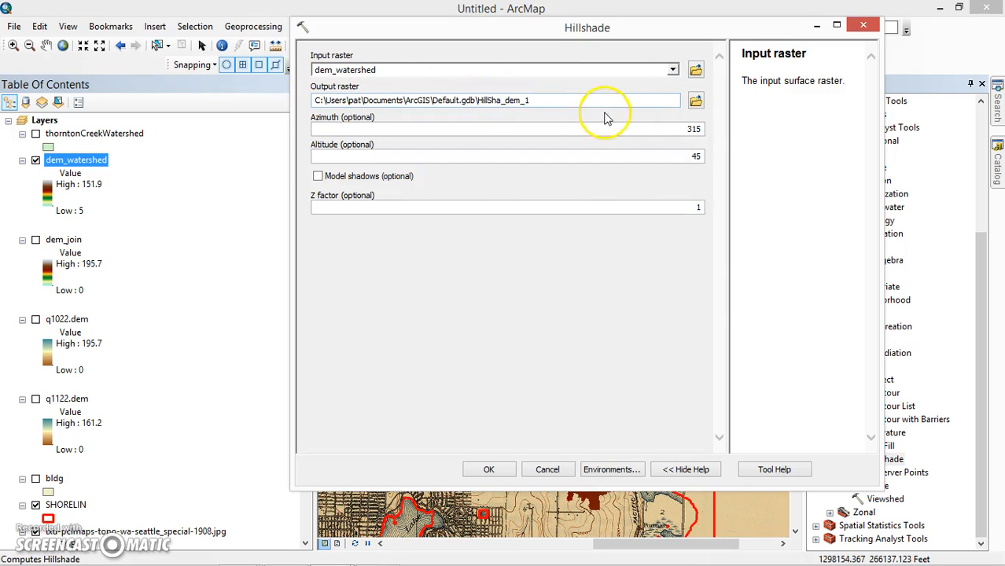
{"action": "left_click", "coordinate": [695, 99]}
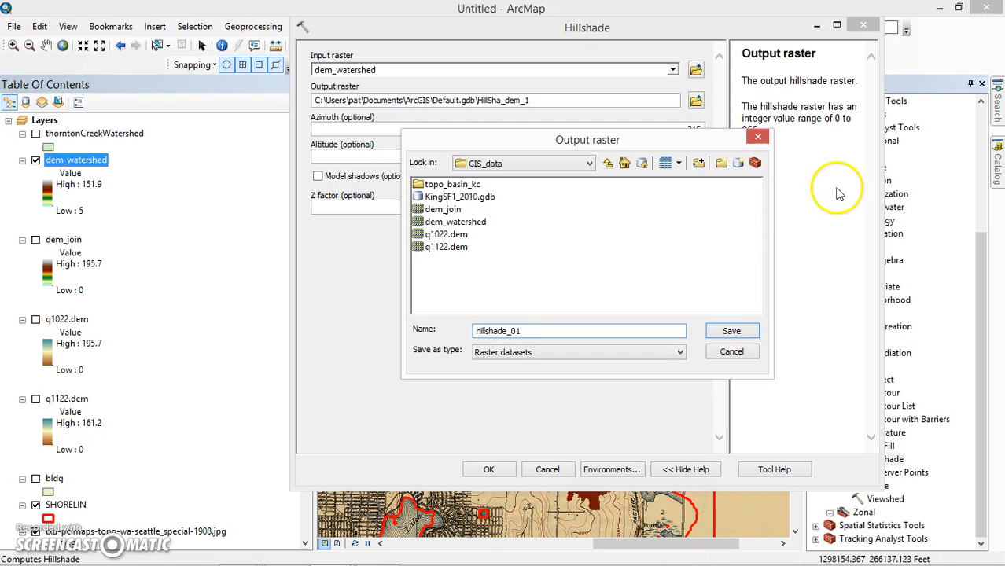
{"action": "left_click", "coordinate": [741, 331]}
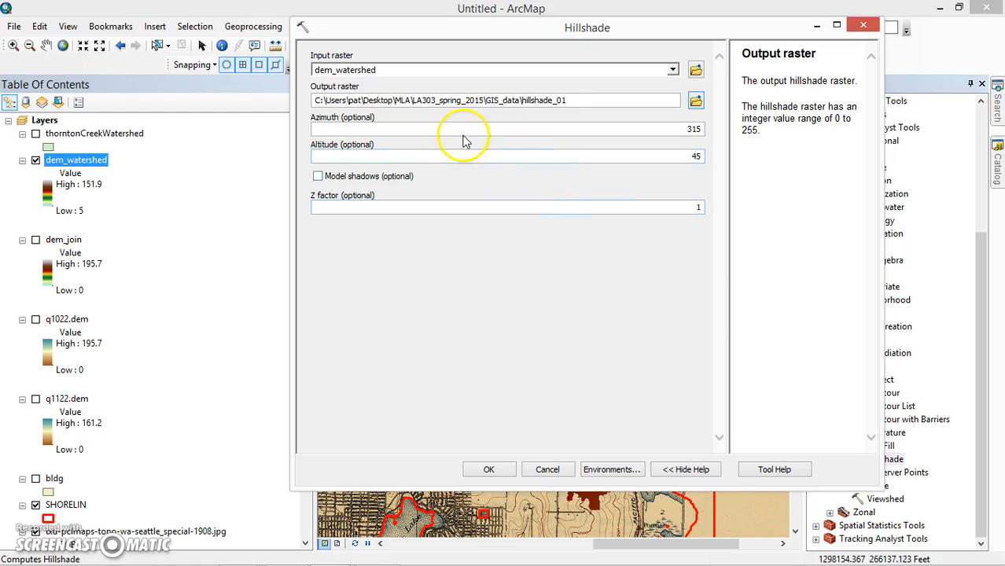
- Run the hillshade with azimuth 250, altitude 20 and shadow modelling enabled
{"action": "left_click", "coordinate": [691, 129]}
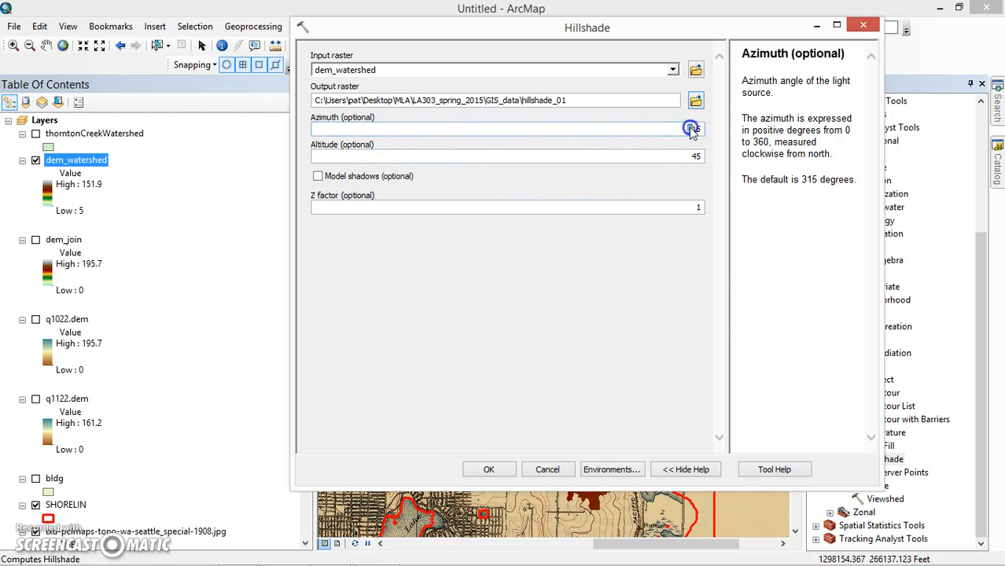
{"action": "left_click", "coordinate": [678, 156]}
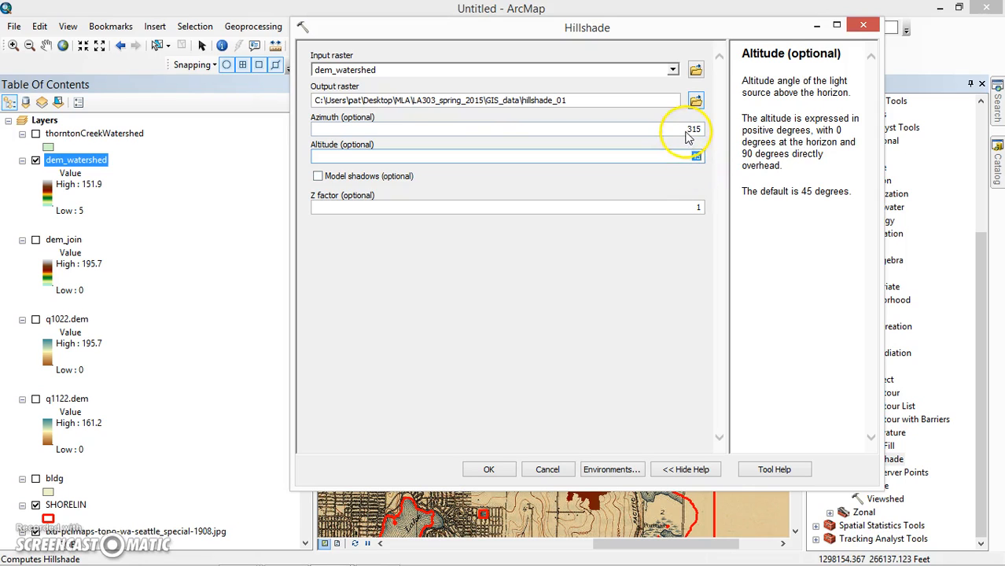
{"action": "left_click", "coordinate": [695, 130]}
{"action": "left_click", "coordinate": [696, 129]}
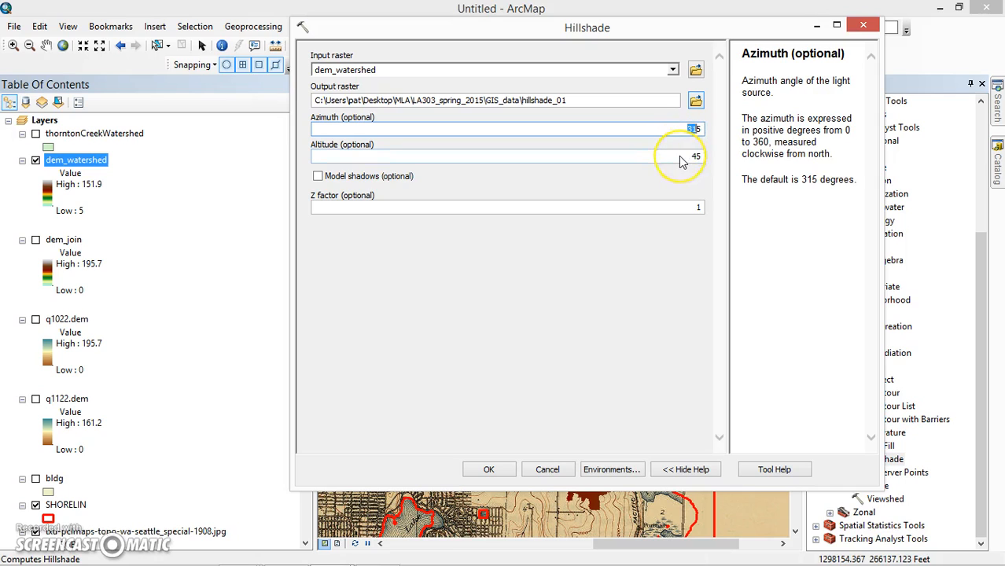
{"action": "left_click", "coordinate": [687, 128]}
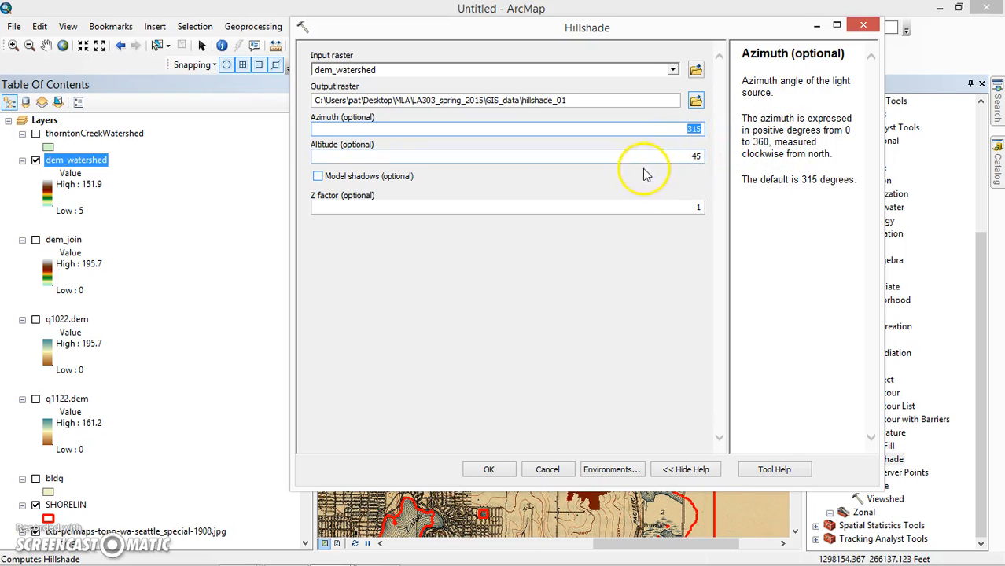
{"action": "double_click", "coordinate": [697, 157]}
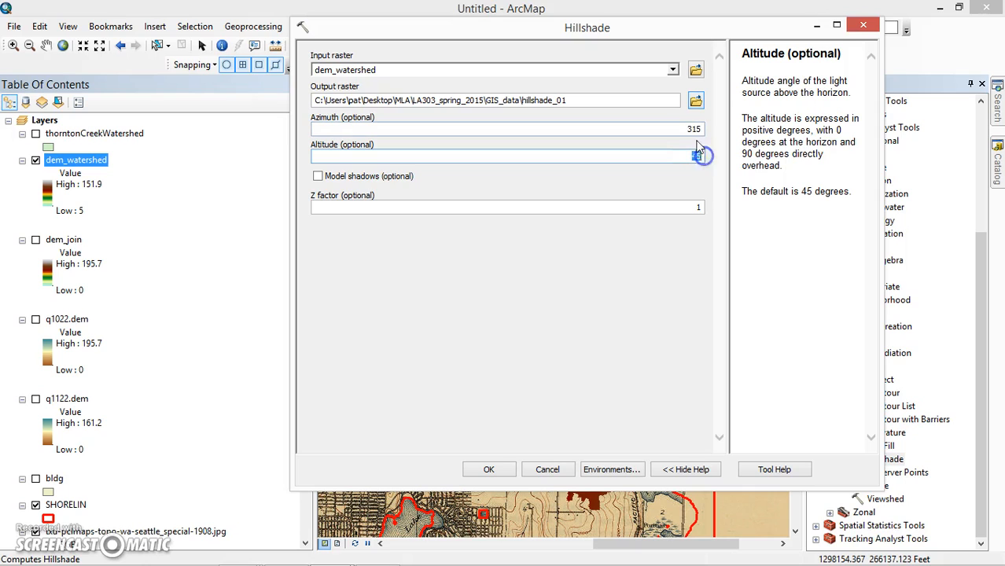
{"action": "double_click", "coordinate": [699, 129]}
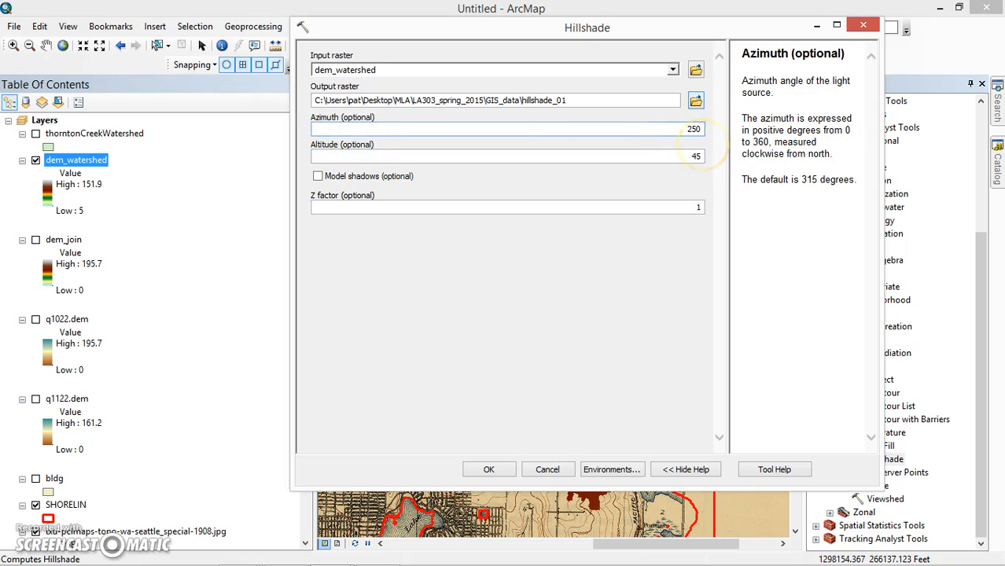
{"action": "double_click", "coordinate": [696, 157]}
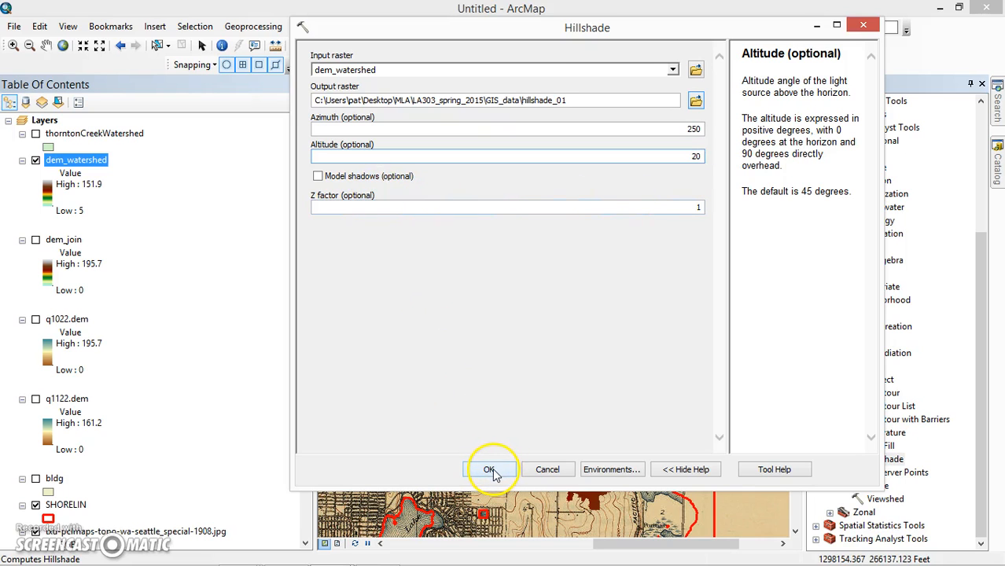
{"action": "left_click", "coordinate": [318, 178]}
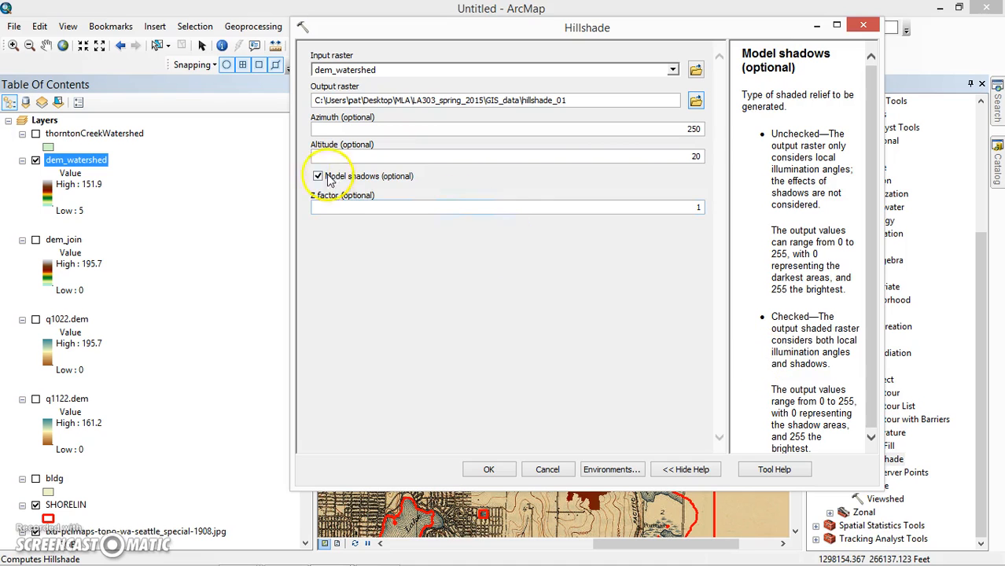
{"action": "left_click", "coordinate": [487, 470]}
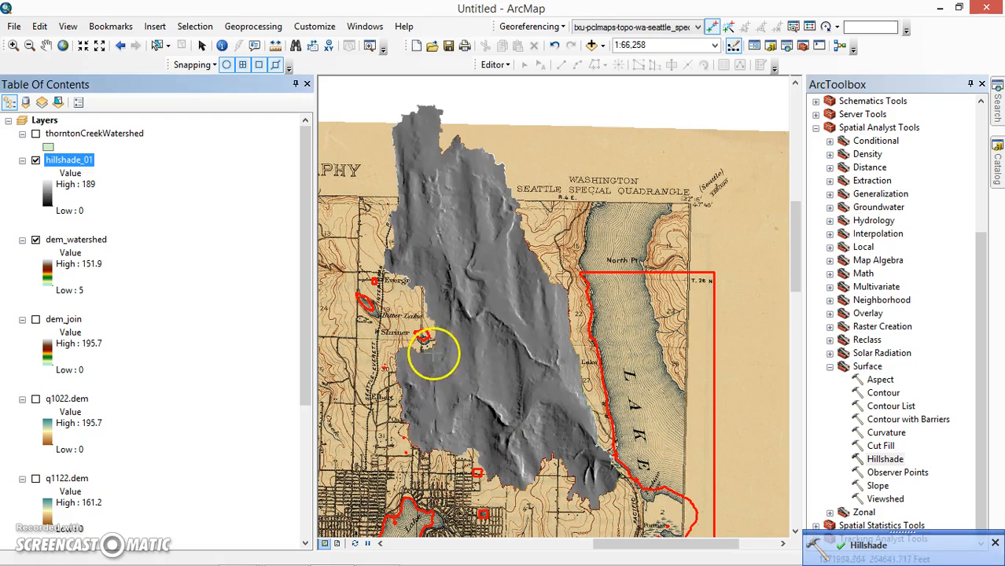
- Inspect the hillshade on the map, and remove the hillshade_01 layer from the table of contents
{"action": "left_click_drag", "start_coordinate": [443, 319], "coordinate": [468, 318]}
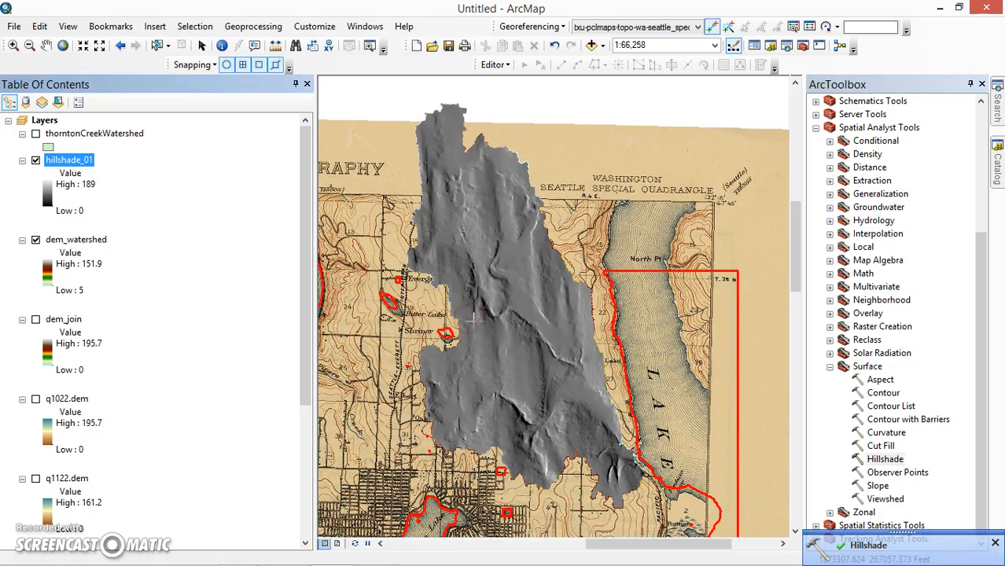
{"action": "scroll", "coordinate": [472, 320], "scroll_direction": "down", "scroll_amount": 1}
{"action": "scroll", "coordinate": [481, 343], "scroll_direction": "down", "scroll_amount": 1}
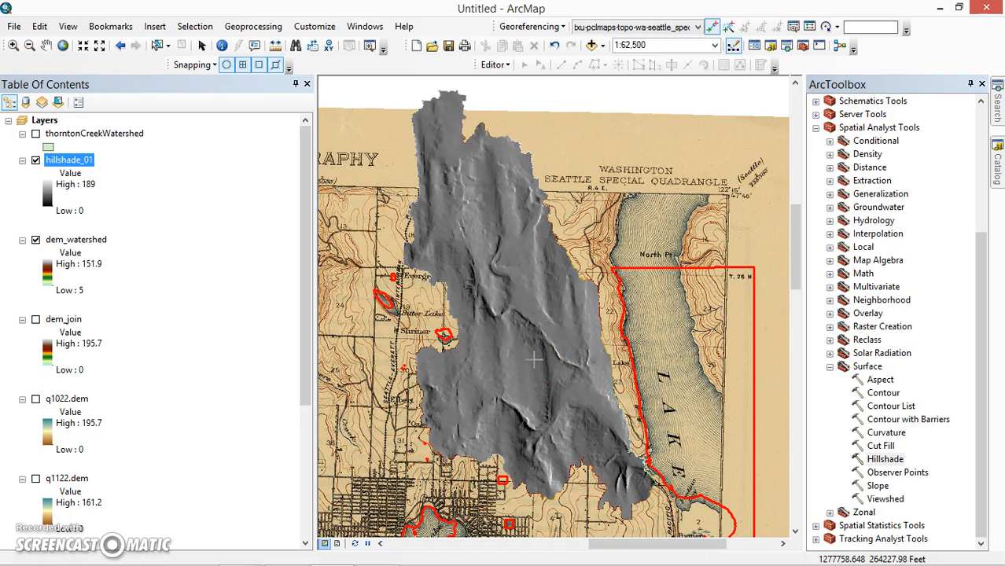
{"action": "left_click", "coordinate": [66, 241]}
{"action": "left_click", "coordinate": [74, 161]}
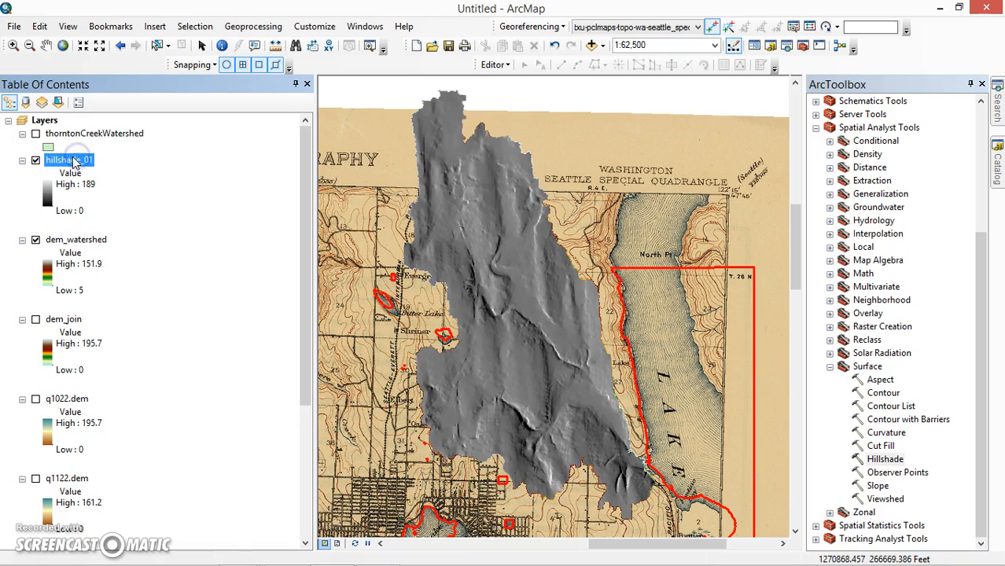
{"action": "right_click", "coordinate": [78, 164]}
{"action": "left_click", "coordinate": [86, 182]}
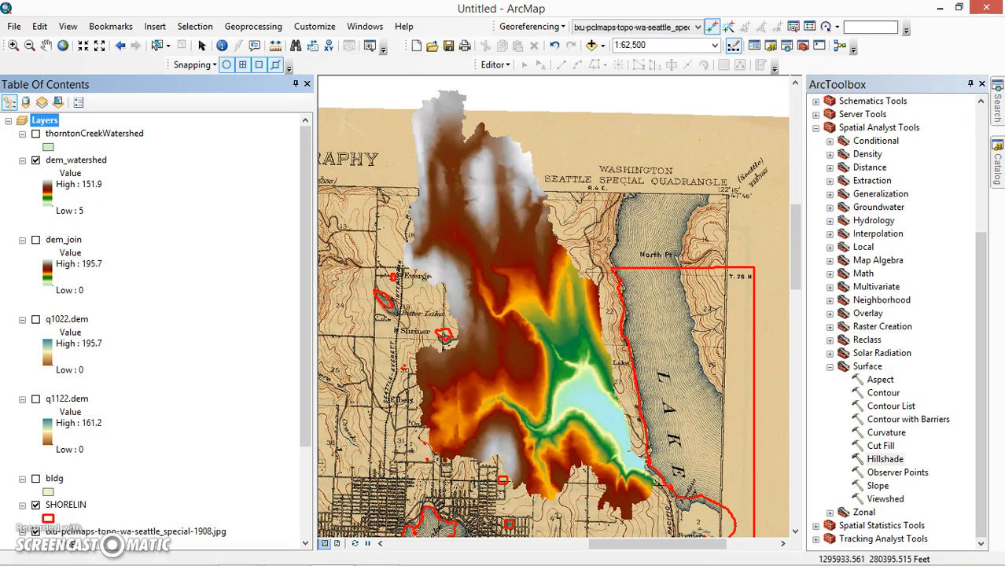
- Refresh the LA303_spring_2015 folder in the Catalog and delete the hillshade_01 raster from GIS_data
{"action": "left_click", "coordinate": [997, 167]}
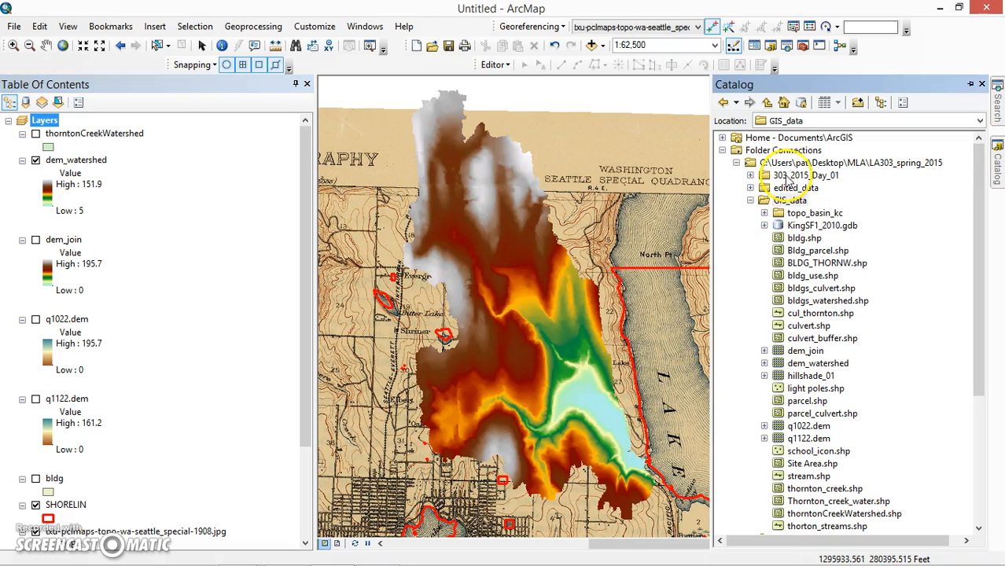
{"action": "left_click", "coordinate": [793, 163]}
{"action": "right_click", "coordinate": [793, 165]}
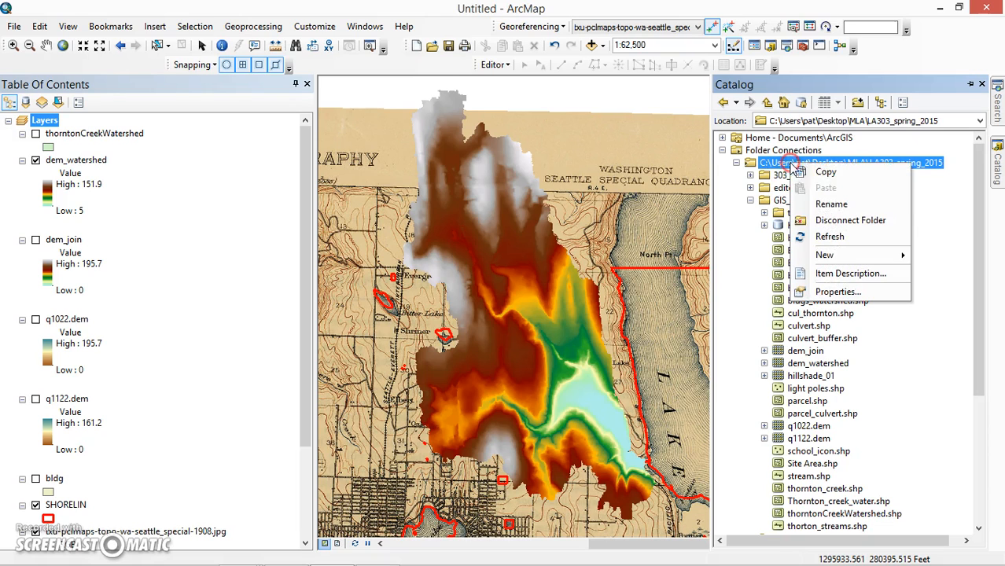
{"action": "left_click", "coordinate": [823, 234]}
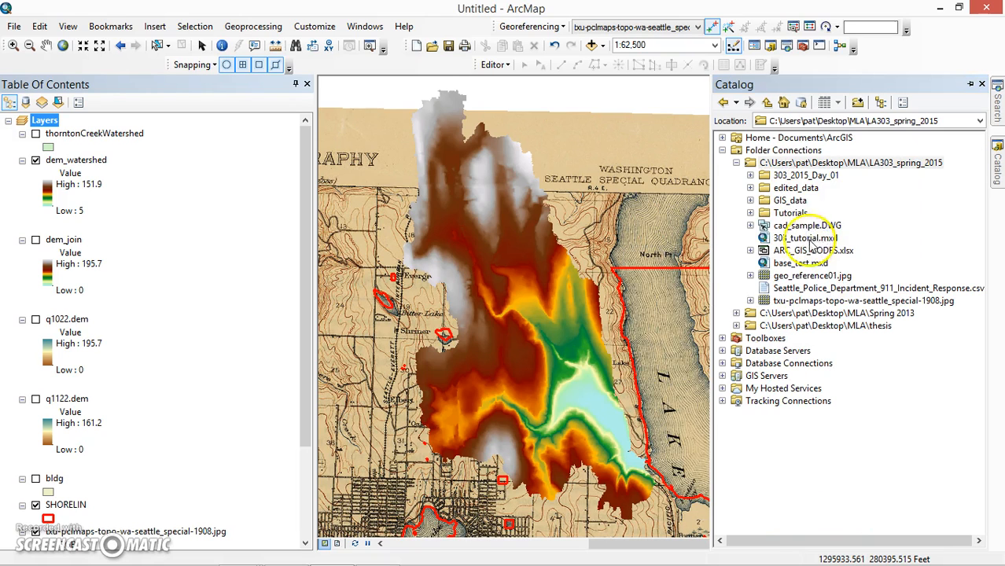
{"action": "left_click", "coordinate": [750, 200]}
{"action": "scroll", "coordinate": [753, 210], "scroll_direction": "down", "scroll_amount": 2}
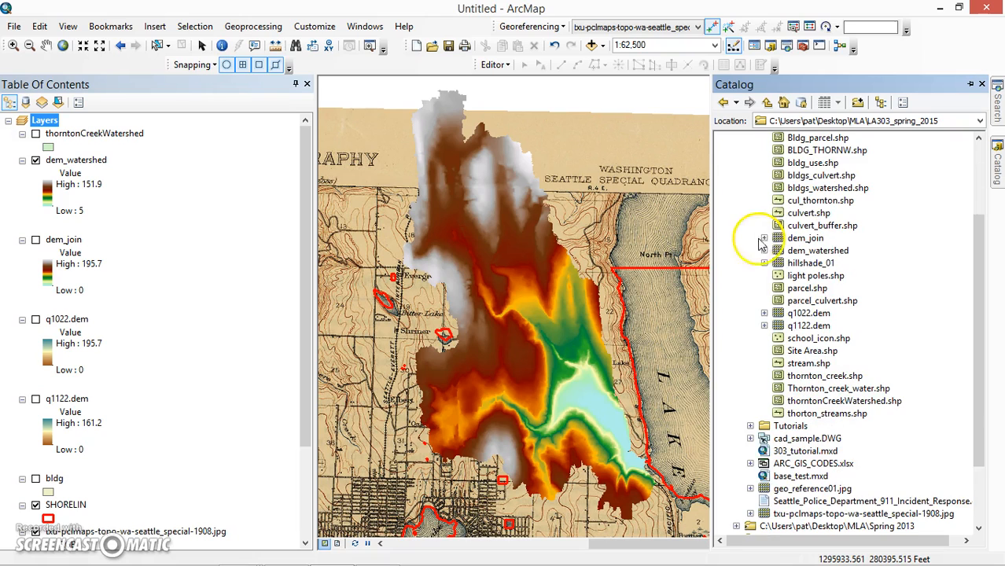
{"action": "left_click", "coordinate": [794, 264]}
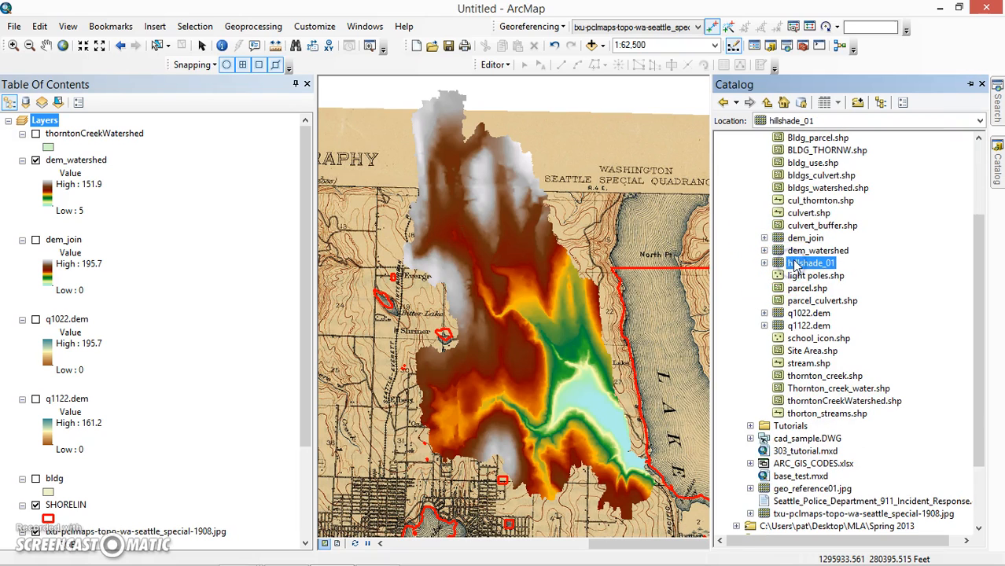
{"action": "key", "text": "Delete"}
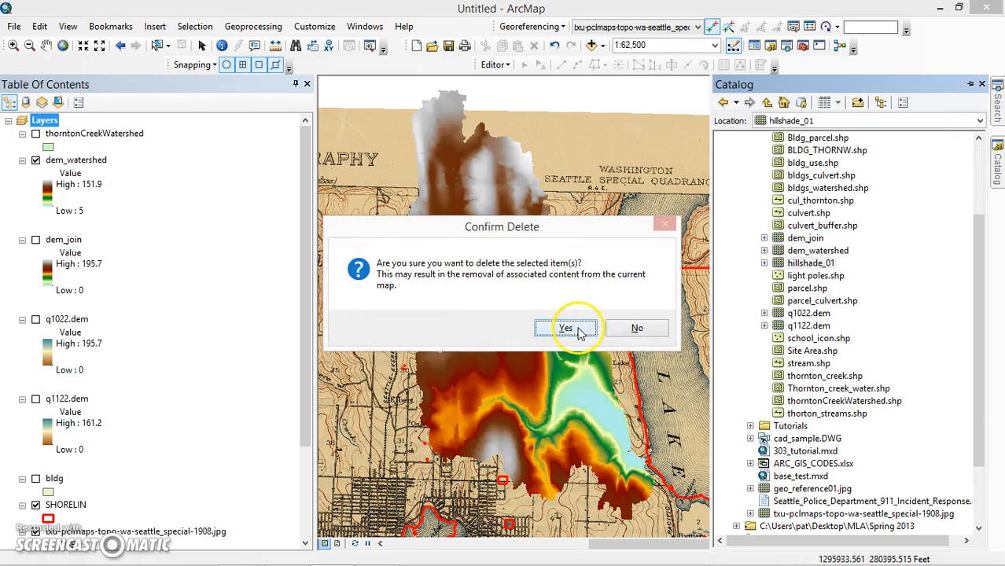
{"action": "left_click", "coordinate": [565, 329]}
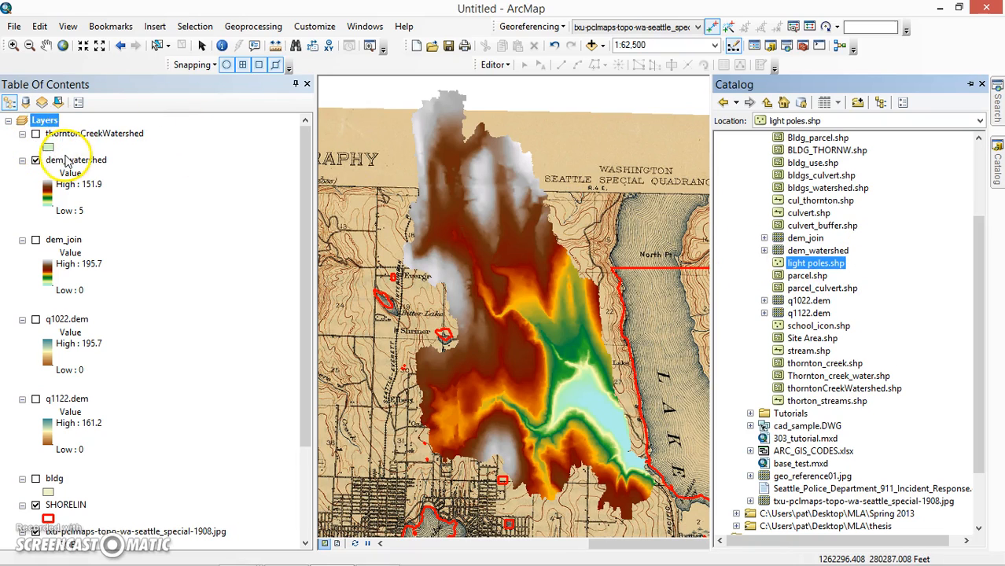
- Open the Hillshade tool with dem_watershed as the input raster and save the output as hillshade_01 in GIS_data
{"action": "left_click", "coordinate": [66, 162]}
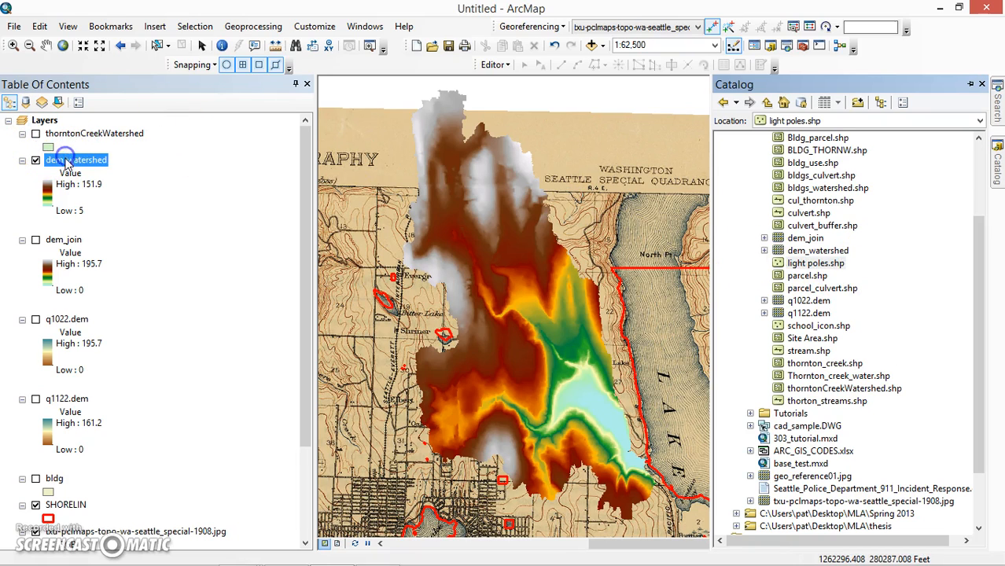
{"action": "left_click", "coordinate": [802, 45]}
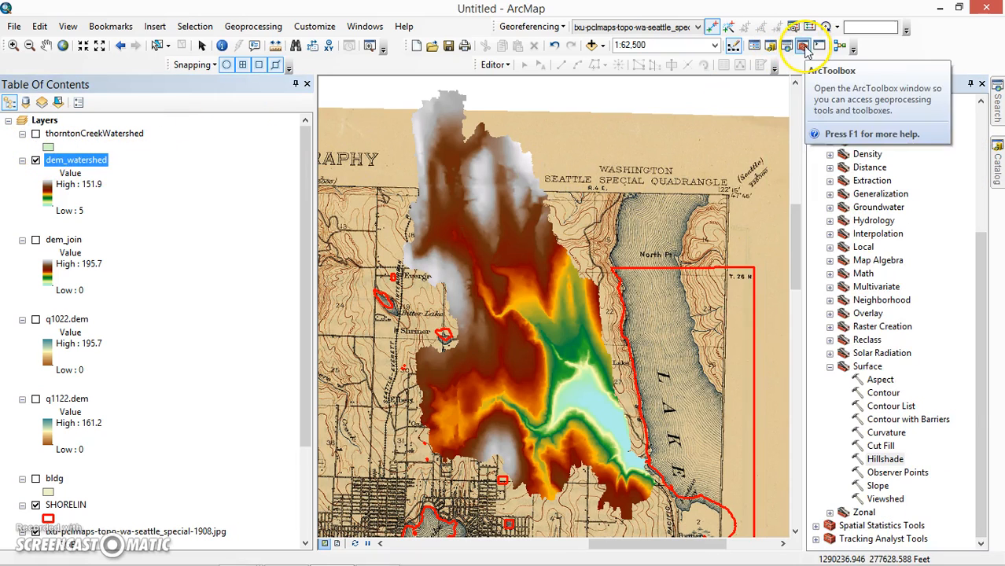
{"action": "double_click", "coordinate": [885, 459]}
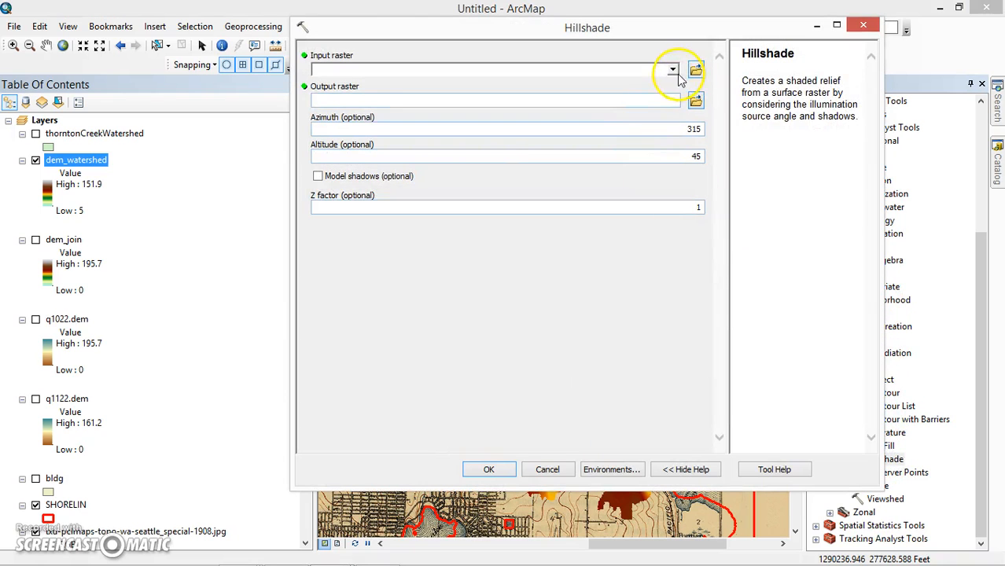
{"action": "left_click", "coordinate": [673, 70]}
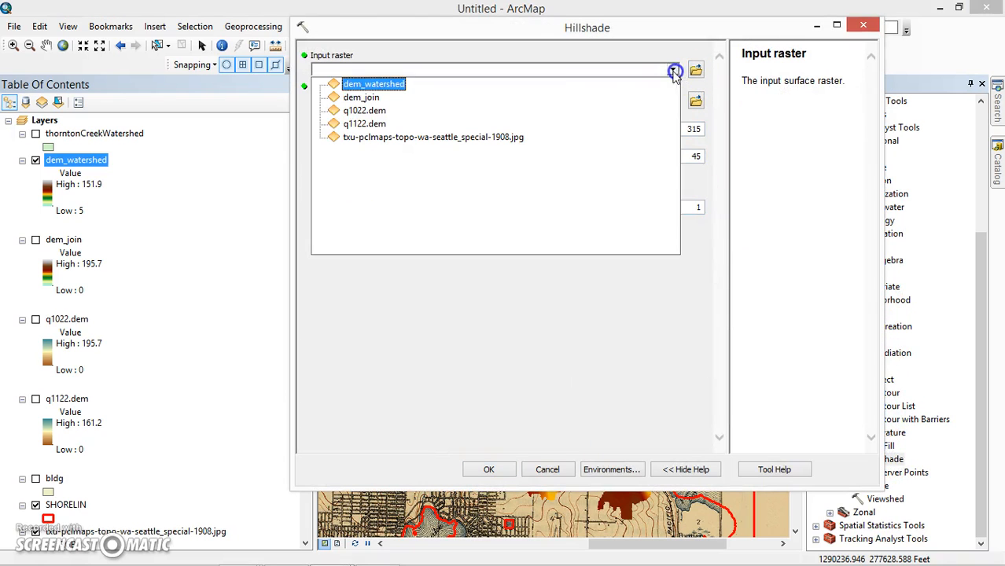
{"action": "left_click", "coordinate": [409, 86]}
{"action": "left_click", "coordinate": [696, 100]}
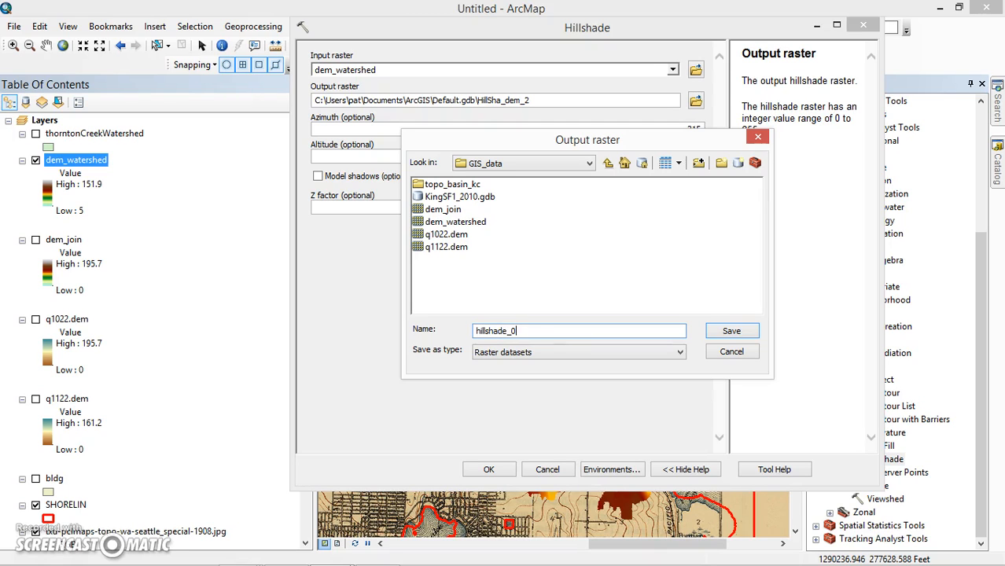
{"action": "left_click", "coordinate": [731, 332]}
- Set the hillshade azimuth to 160 and run the tool with the other settings at their defaults
{"action": "left_click", "coordinate": [680, 130]}
{"action": "left_click_drag", "start_coordinate": [680, 131], "coordinate": [714, 131]}
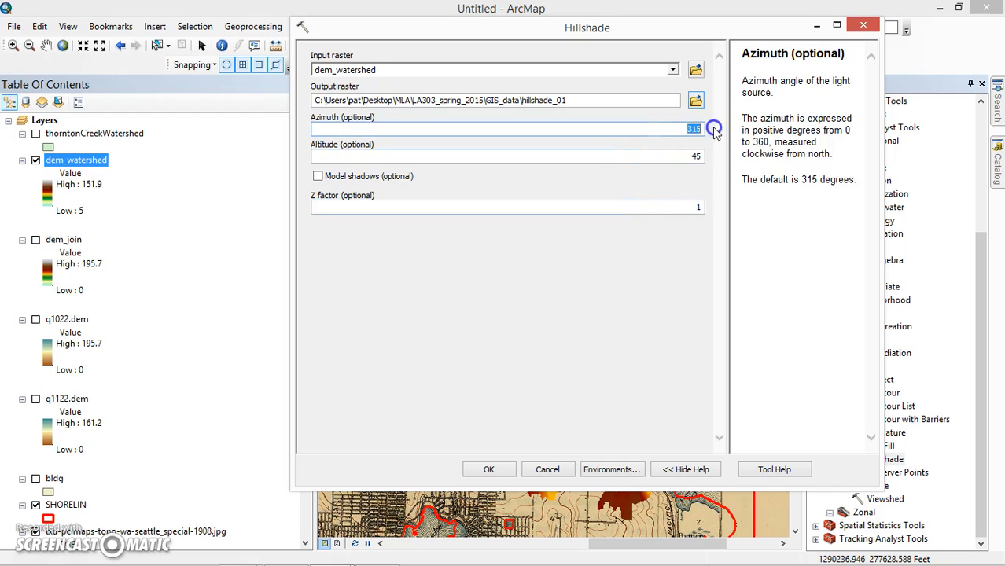
{"action": "type", "text": "160"}
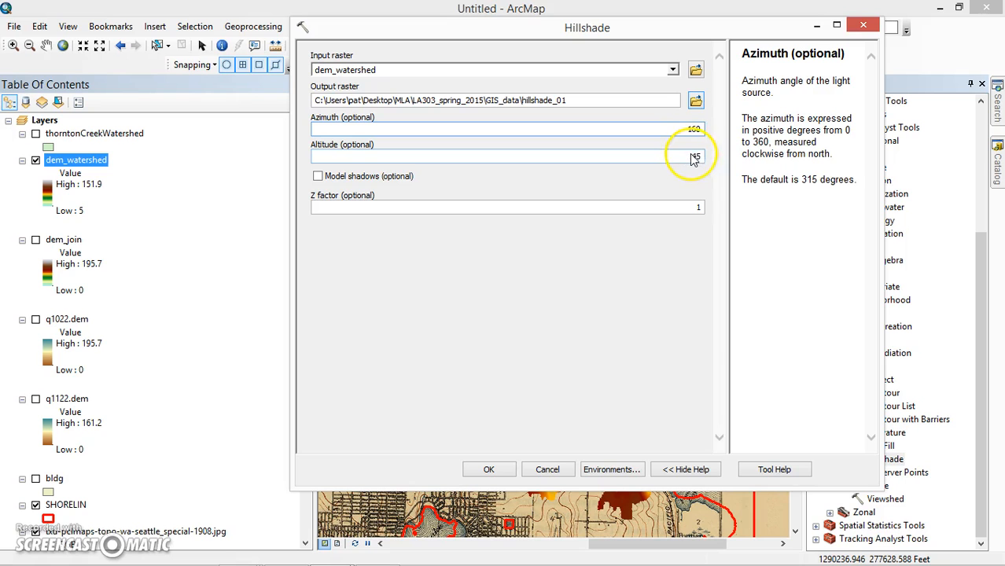
{"action": "left_click", "coordinate": [488, 469]}
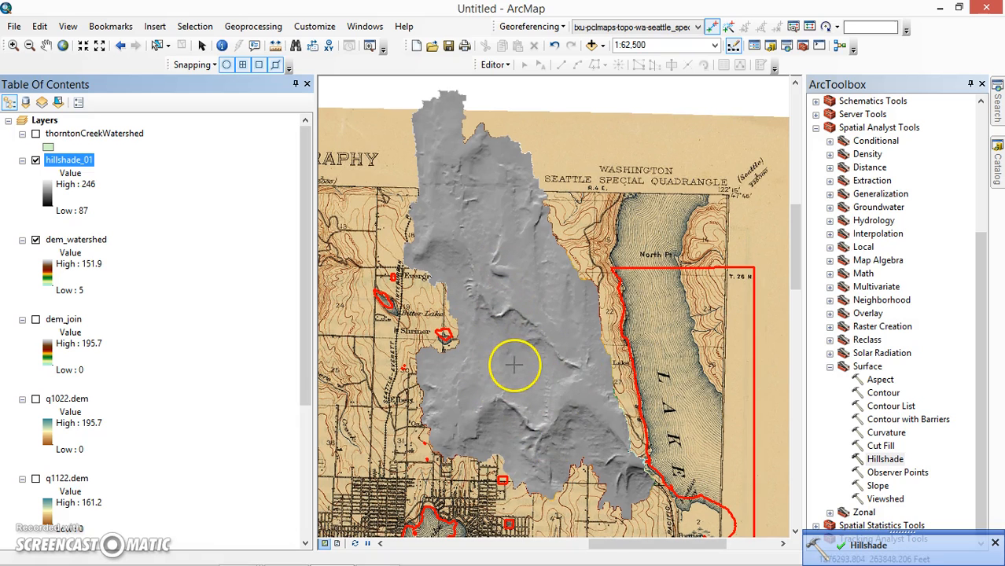
- Inspect the relief of the new hillshade on the map, and turn off the hillshade_01 layer
{"action": "scroll", "coordinate": [513, 364], "scroll_direction": "up", "scroll_amount": 2}
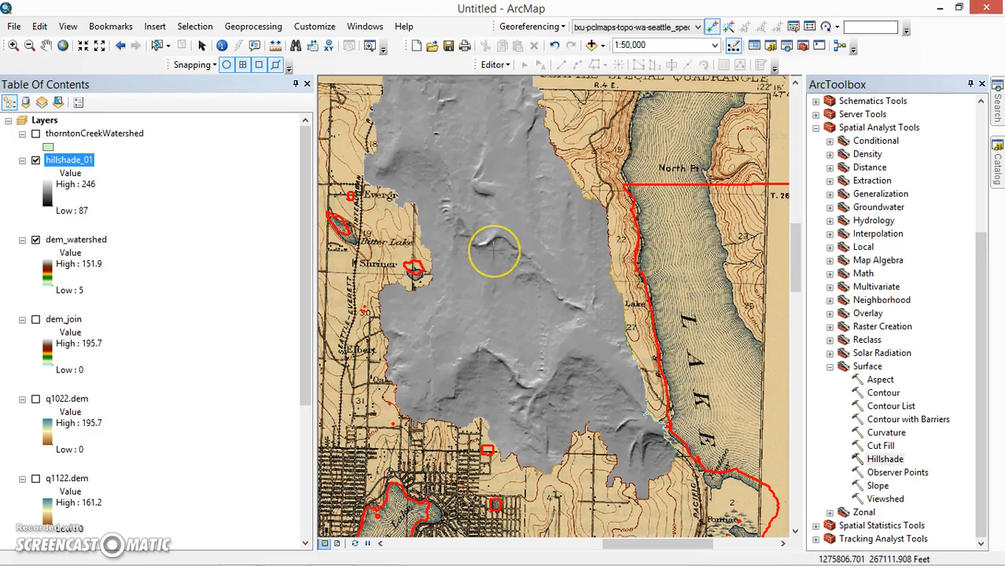
{"action": "left_click_drag", "start_coordinate": [498, 308], "coordinate": [527, 357]}
{"action": "scroll", "coordinate": [524, 358], "scroll_direction": "up", "scroll_amount": 1}
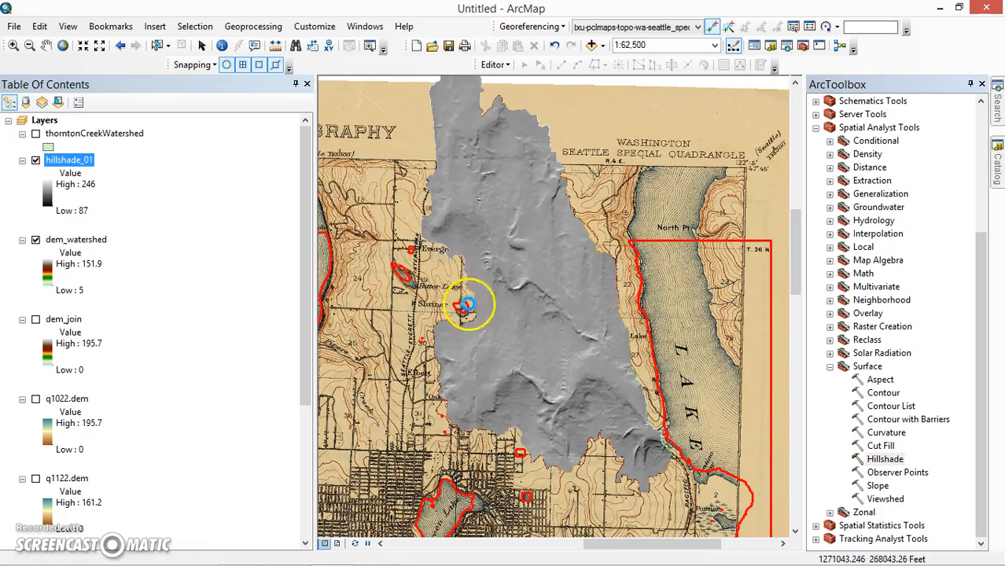
{"action": "left_click_drag", "start_coordinate": [494, 274], "coordinate": [485, 321]}
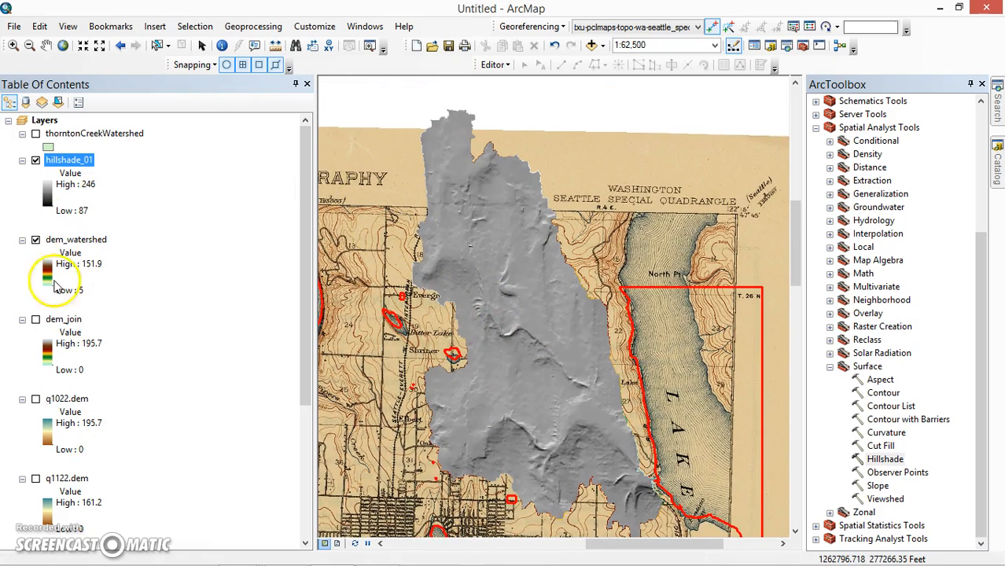
{"action": "left_click", "coordinate": [35, 161]}
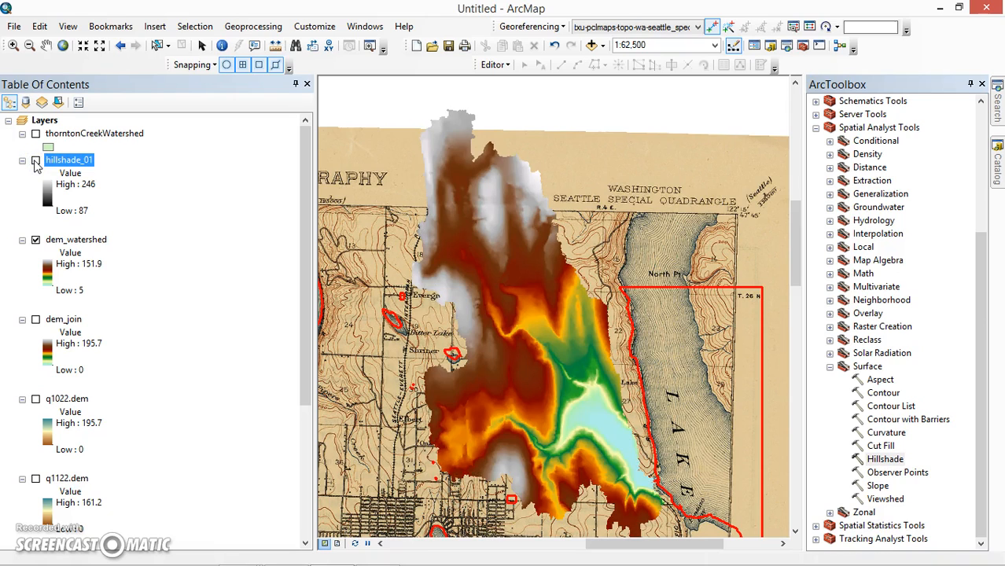
{"action": "left_click", "coordinate": [47, 157]}
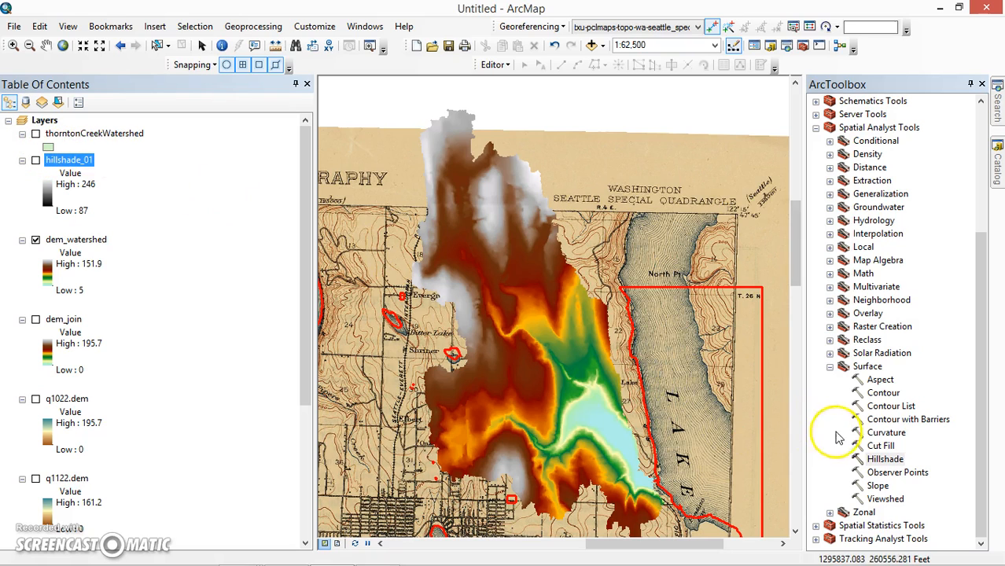
- Open the Slope tool from the Spatial Analyst Surface tools and choose dem_watershed as its input raster
{"action": "double_click", "coordinate": [877, 486]}
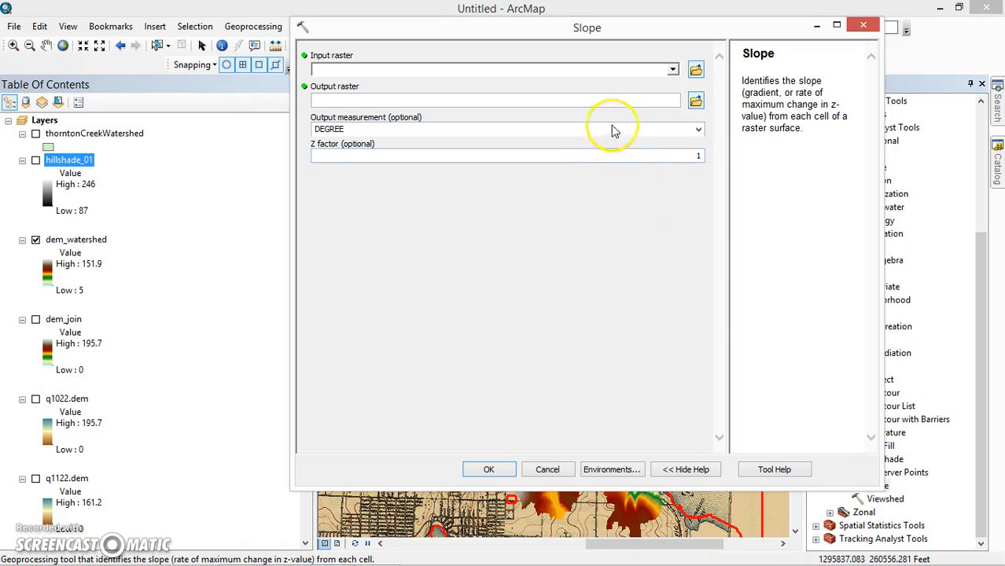
{"action": "left_click", "coordinate": [672, 71]}
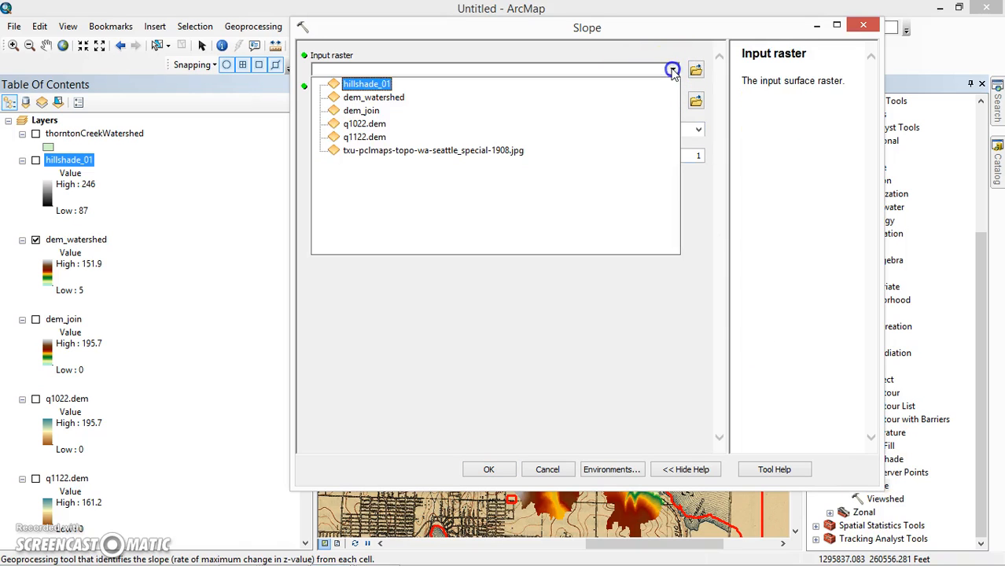
{"action": "left_click", "coordinate": [367, 83]}
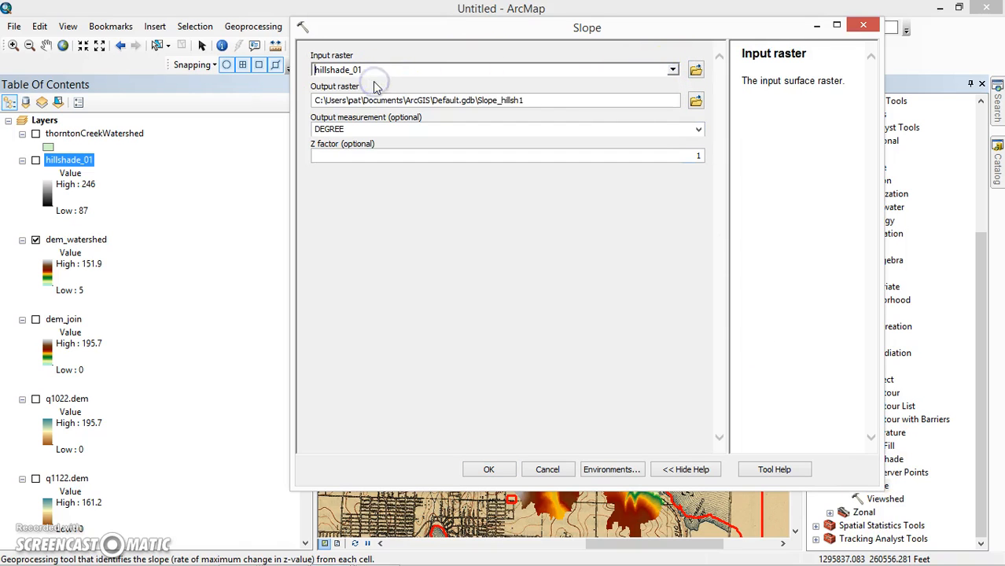
{"action": "left_click", "coordinate": [673, 69]}
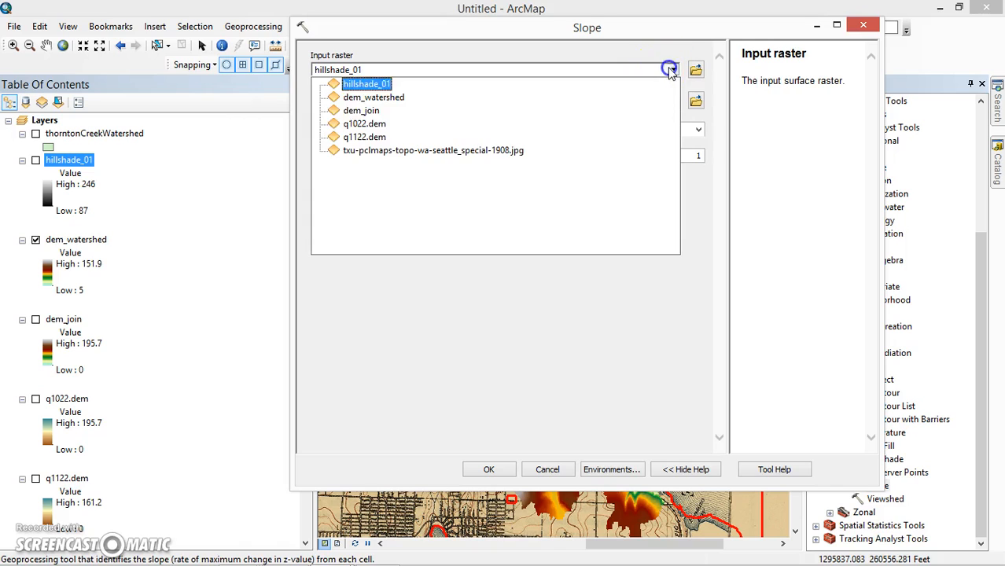
{"action": "left_click", "coordinate": [378, 99]}
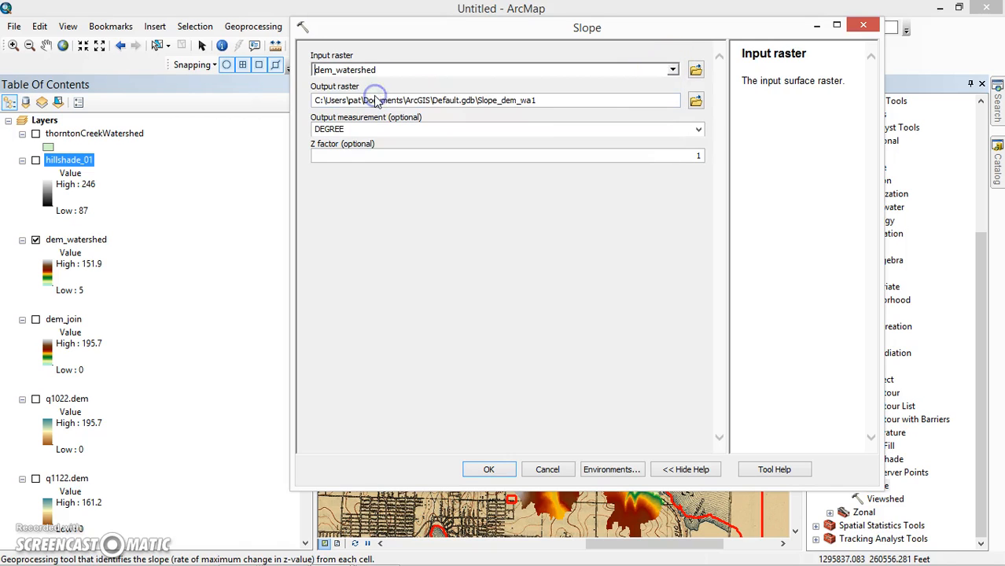
- Save the output raster as slope in the GIS_data folder and run the Slope tool in degrees
{"action": "left_click", "coordinate": [696, 101]}
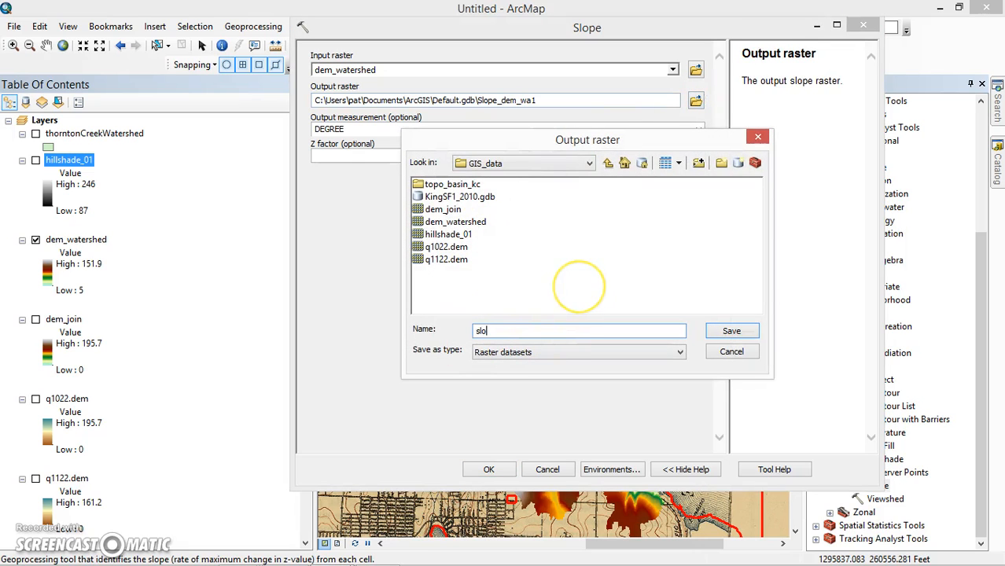
{"action": "left_click", "coordinate": [730, 331]}
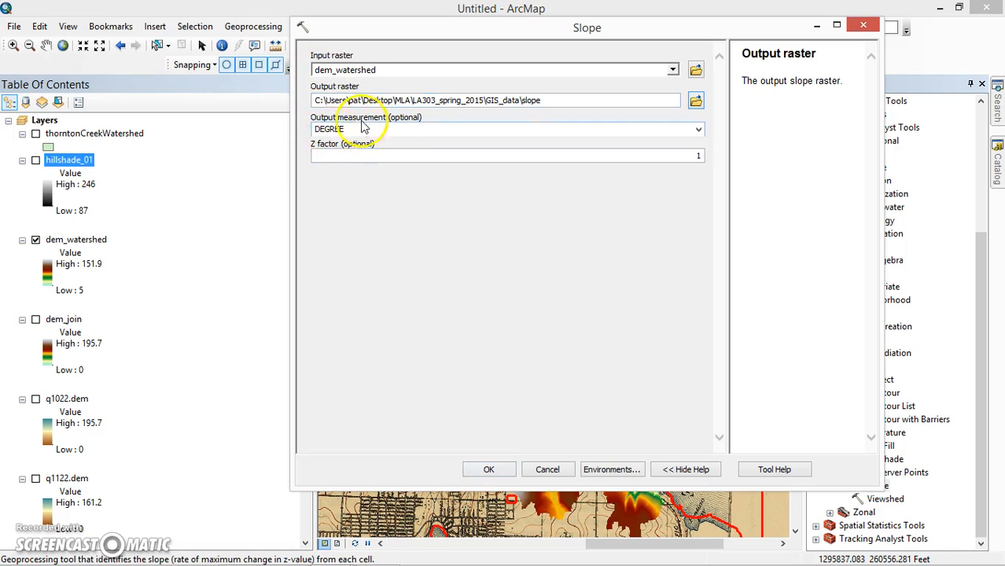
{"action": "left_click", "coordinate": [490, 471]}
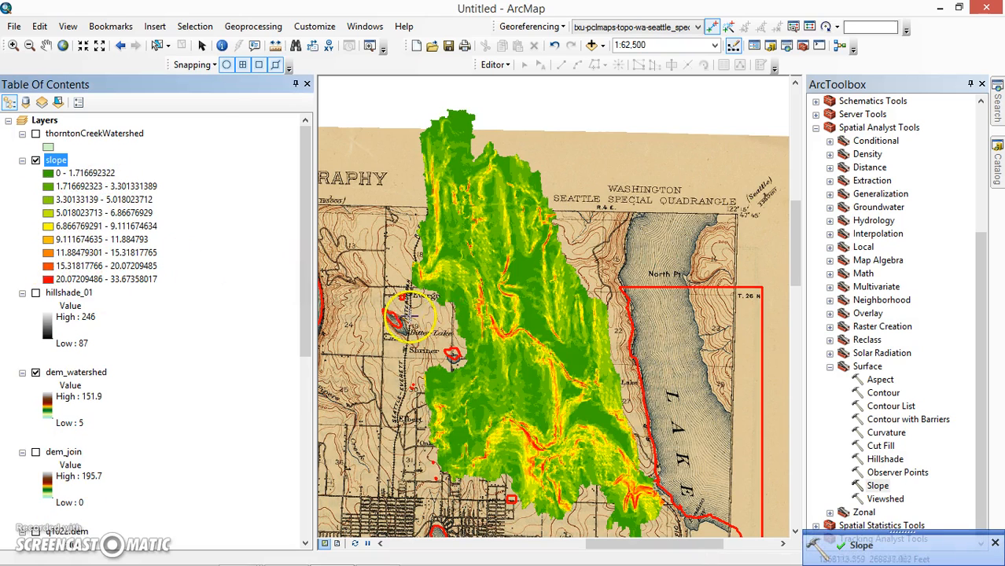
- Examine the slope raster across the watershed, comparing the steep and flat areas along the creek corridors
{"action": "scroll", "coordinate": [517, 352], "scroll_direction": "down", "scroll_amount": 1}
{"action": "scroll", "coordinate": [520, 368], "scroll_direction": "up", "scroll_amount": 1}
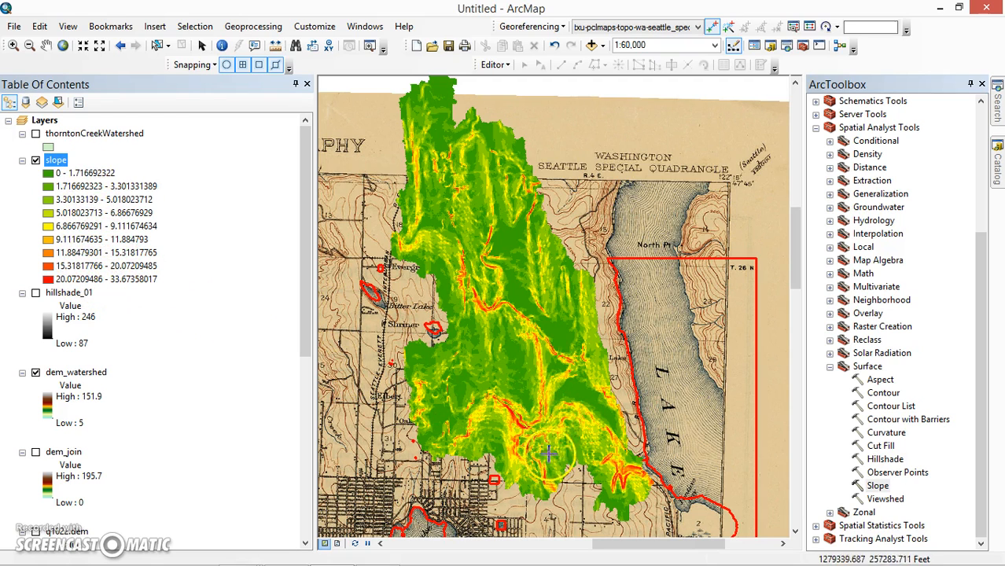
{"action": "scroll", "coordinate": [542, 465], "scroll_direction": "up", "scroll_amount": 2}
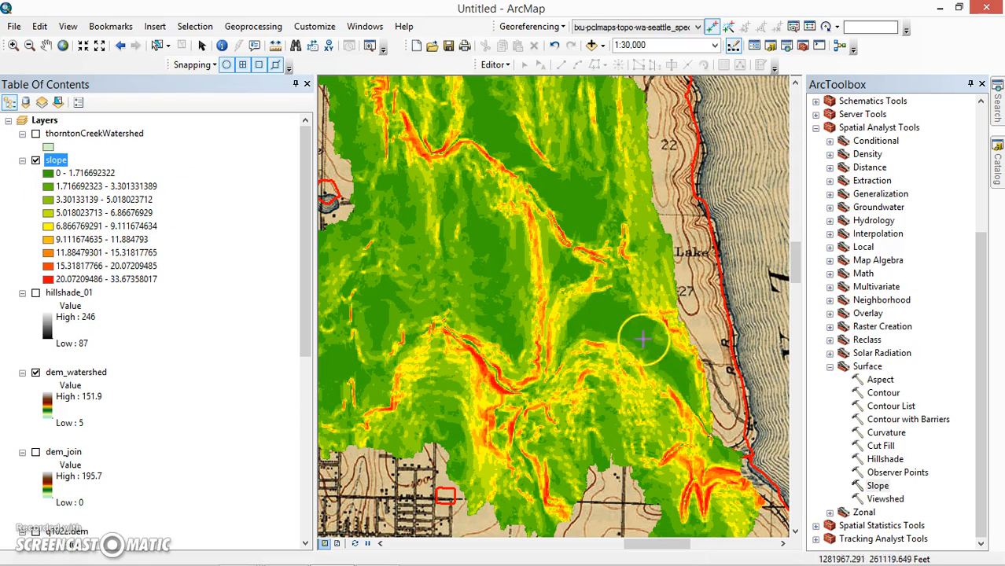
{"action": "left_click_drag", "start_coordinate": [561, 207], "coordinate": [641, 294]}
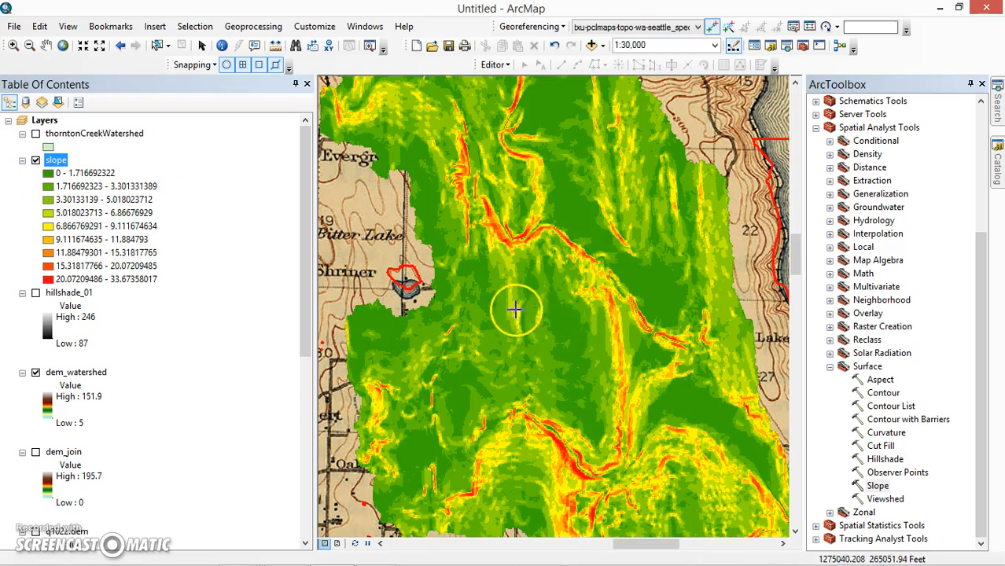
{"action": "left_click_drag", "start_coordinate": [602, 341], "coordinate": [445, 228]}
{"action": "left_click_drag", "start_coordinate": [602, 351], "coordinate": [640, 277]}
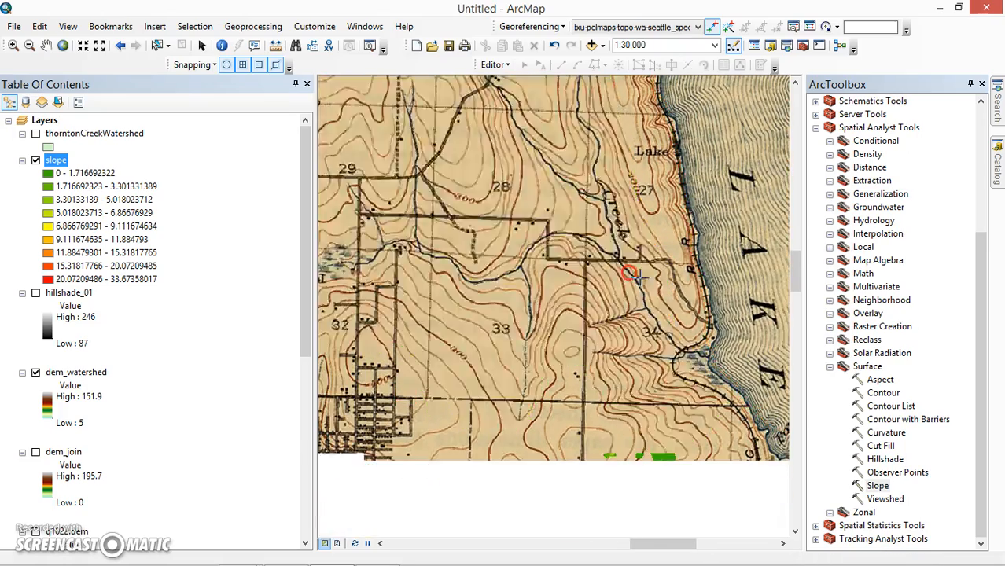
{"action": "left_click_drag", "start_coordinate": [497, 329], "coordinate": [694, 407]}
{"action": "left_click_drag", "start_coordinate": [597, 317], "coordinate": [522, 367]}
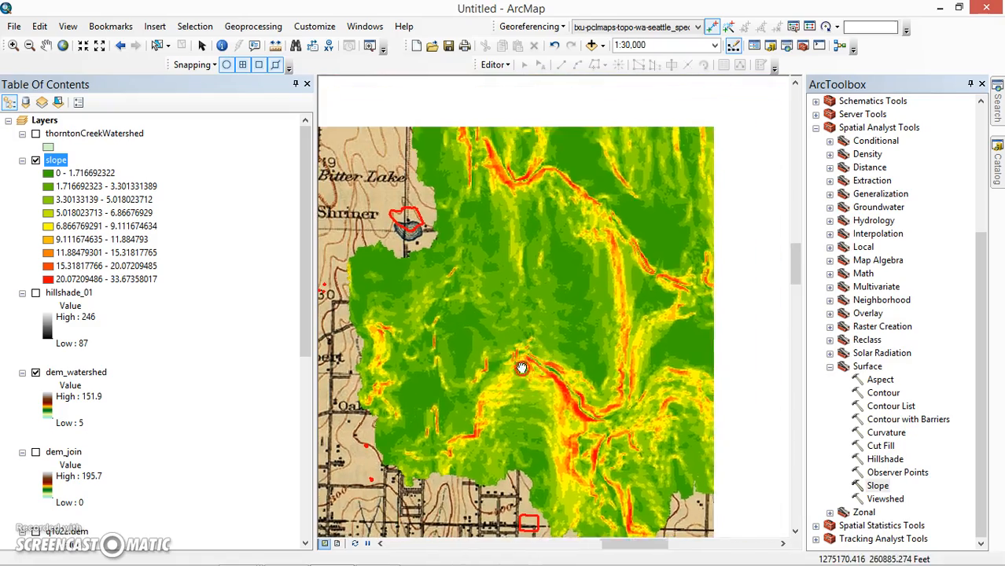
{"action": "left_click_drag", "start_coordinate": [582, 387], "coordinate": [554, 301]}
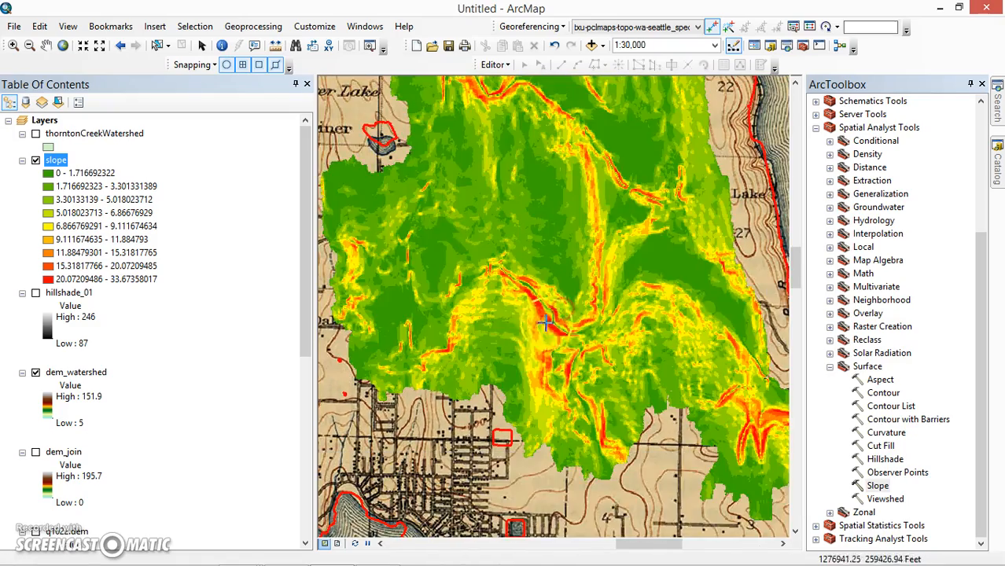
{"action": "scroll", "coordinate": [543, 344], "scroll_direction": "up", "scroll_amount": 3}
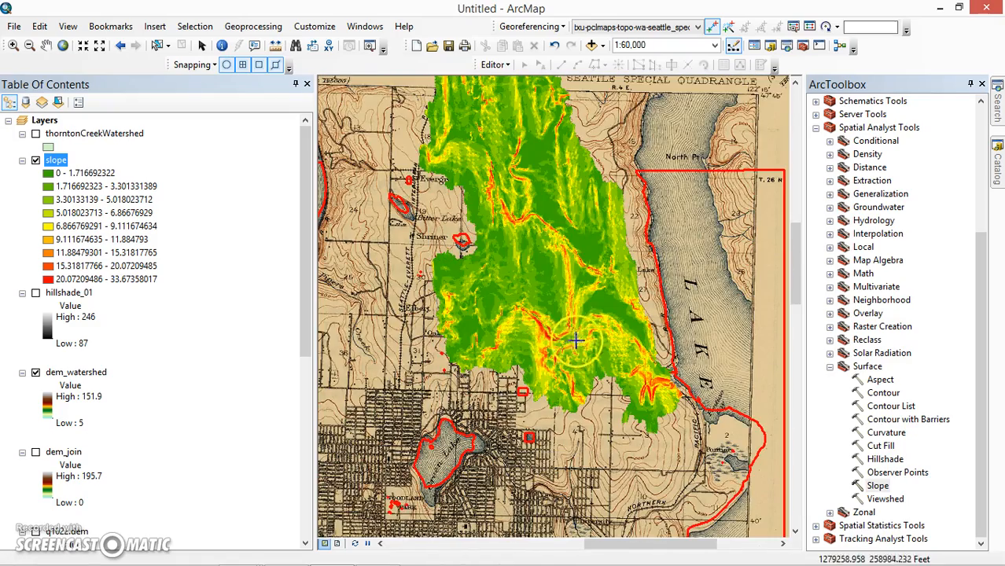
{"action": "left_click_drag", "start_coordinate": [579, 335], "coordinate": [557, 405]}
{"action": "left_click_drag", "start_coordinate": [486, 239], "coordinate": [487, 299]}
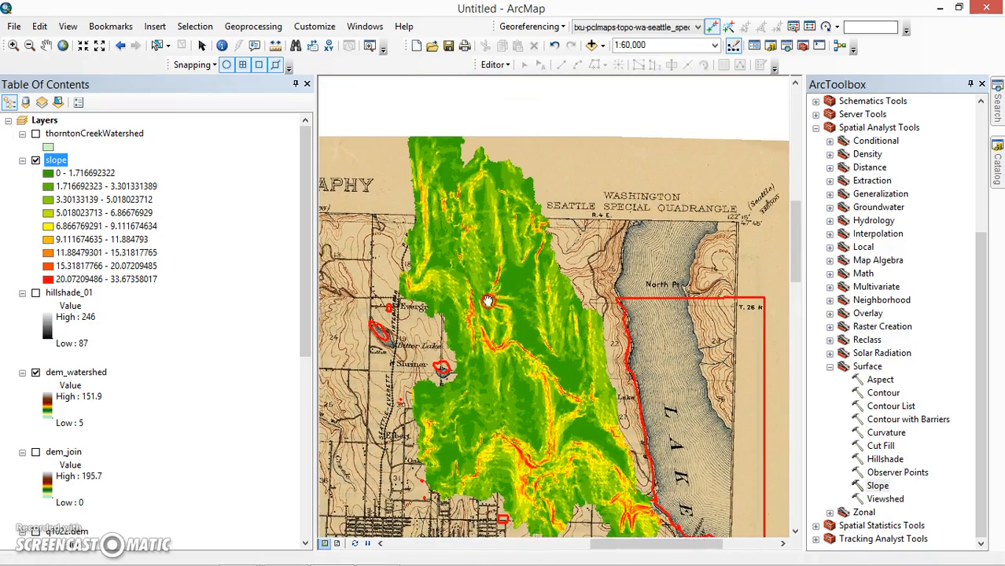
{"action": "left_click_drag", "start_coordinate": [500, 362], "coordinate": [492, 344]}
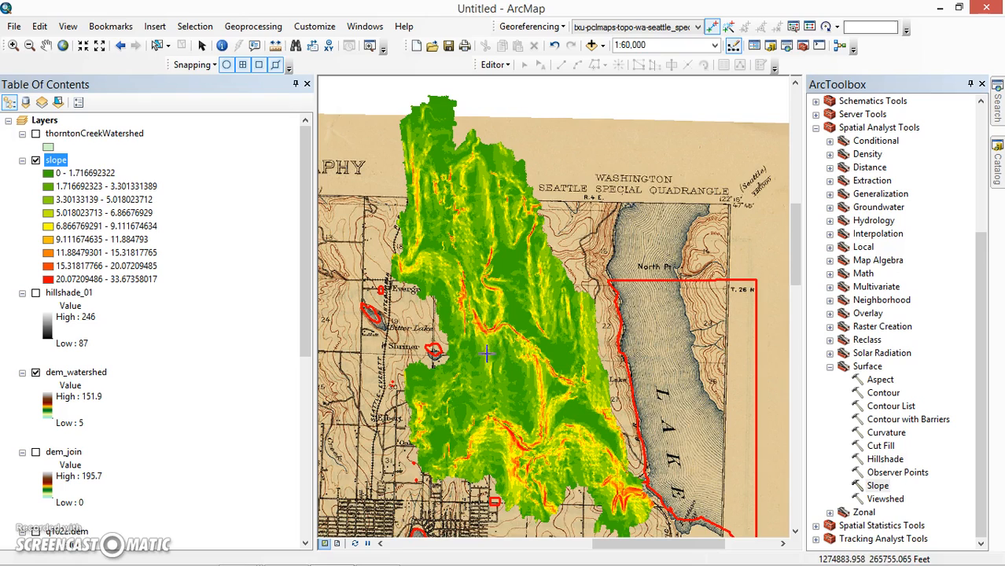
- Turn off the slope layer and select the Viewshed tool among the Surface tools
{"action": "left_click", "coordinate": [55, 161]}
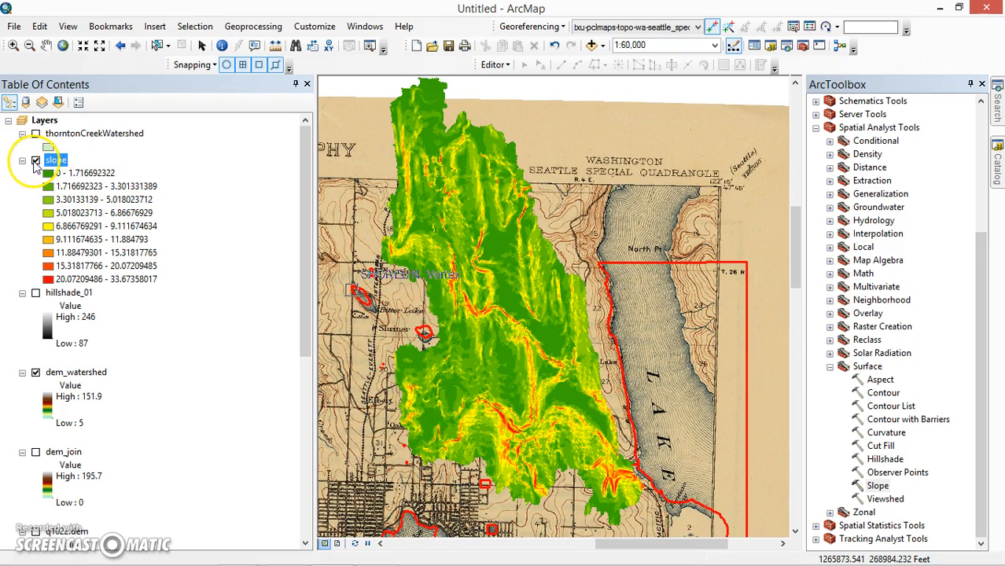
{"action": "left_click", "coordinate": [35, 161]}
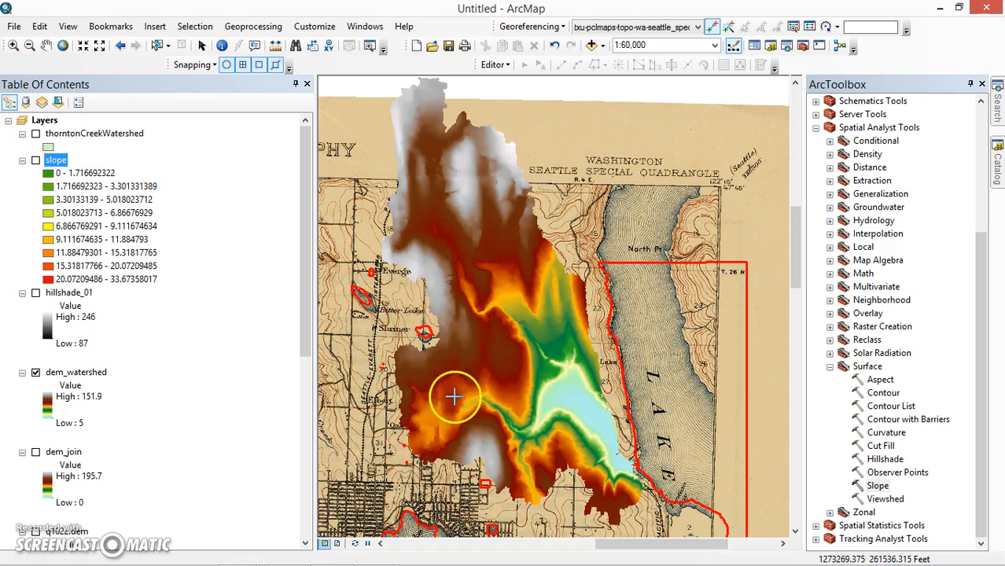
{"action": "left_click", "coordinate": [882, 499]}
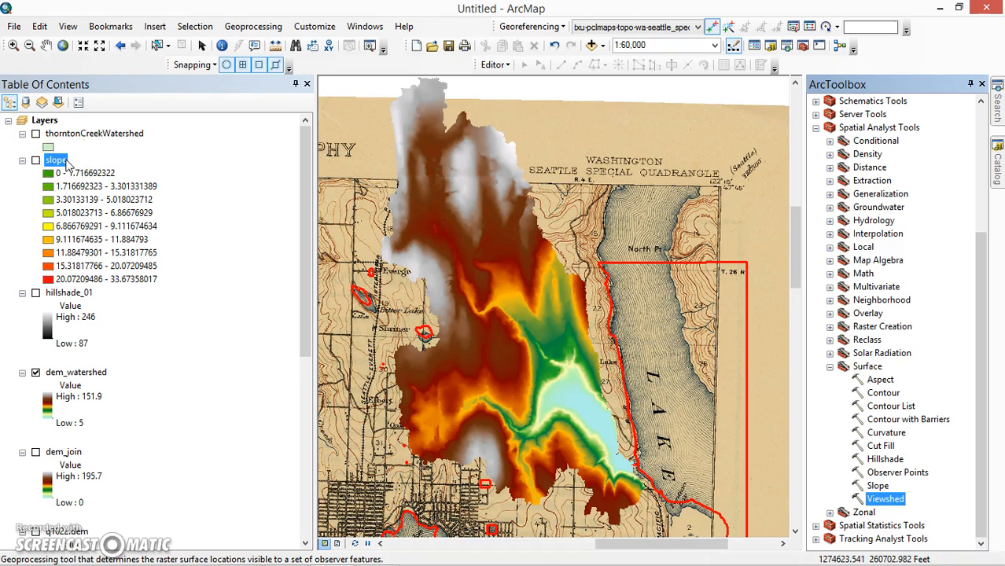
- Create a point shapefile named viewshed_point in the GIS_data folder without assigning a coordinate system
{"action": "left_click", "coordinate": [995, 167]}
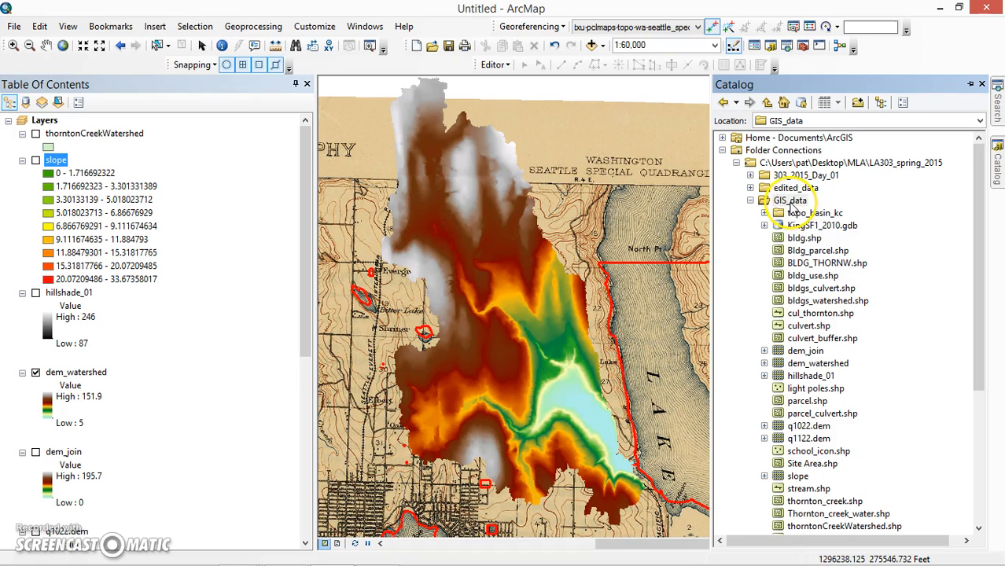
{"action": "right_click", "coordinate": [791, 202]}
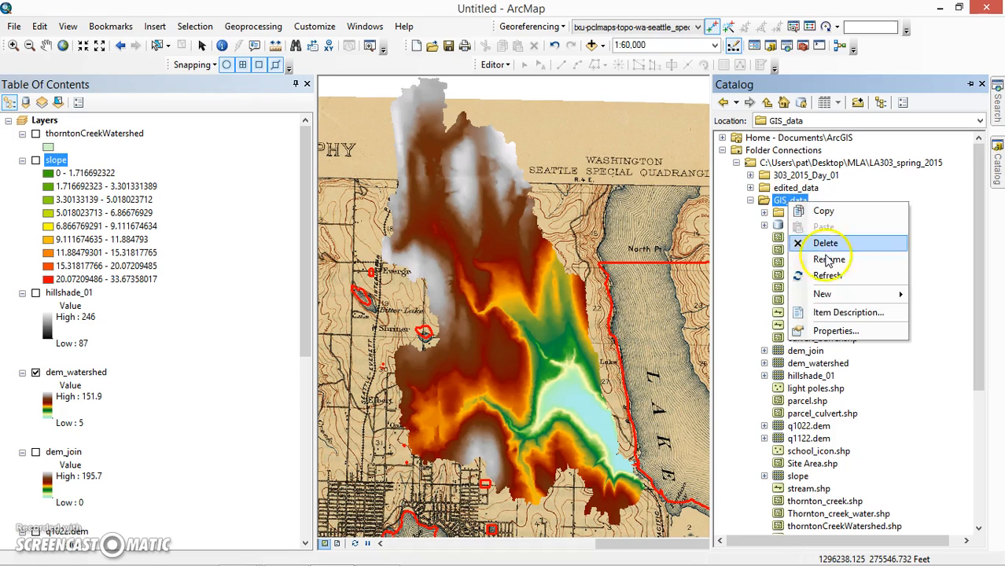
{"action": "mouse_move", "coordinate": [835, 293]}
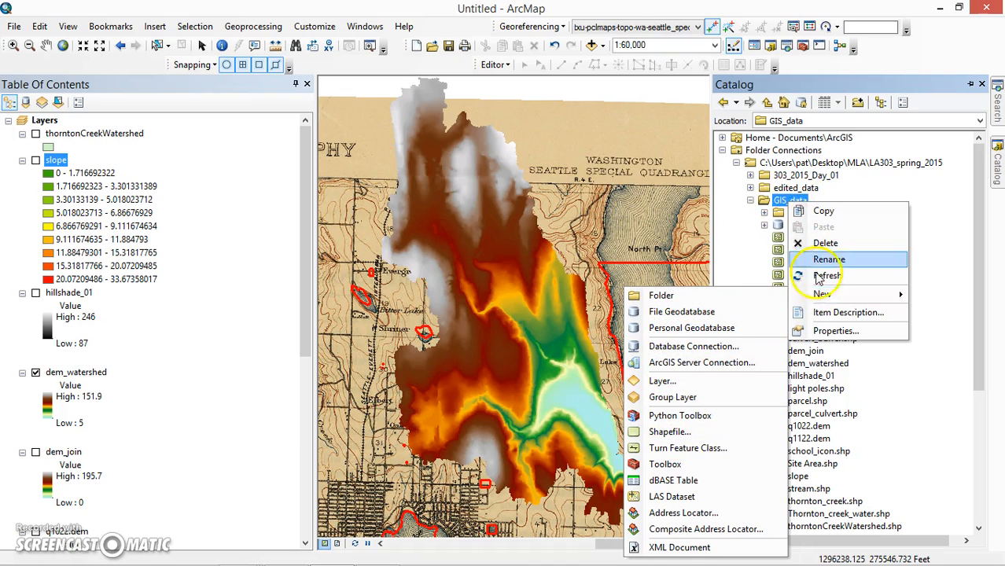
{"action": "left_click", "coordinate": [660, 432]}
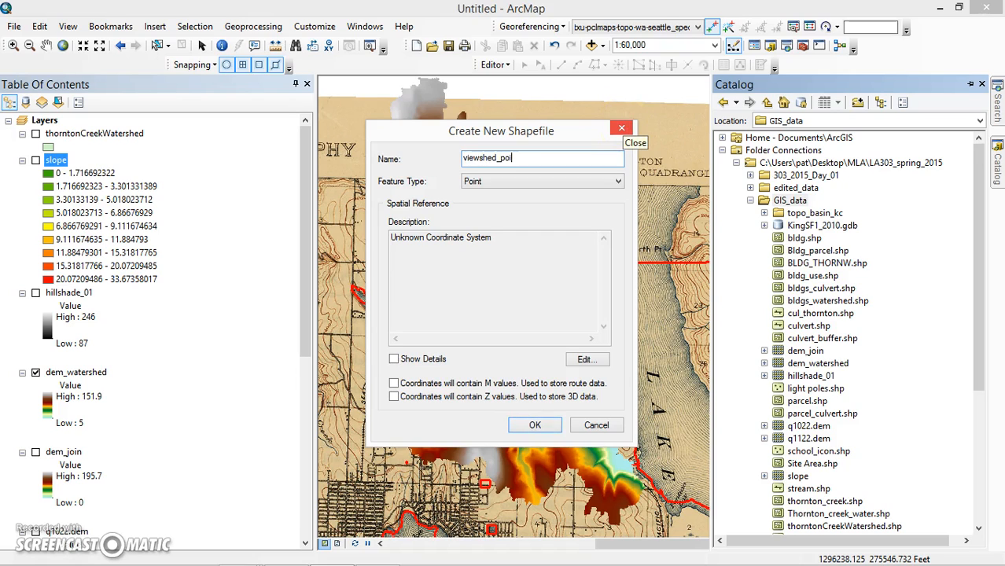
{"action": "left_click", "coordinate": [534, 425]}
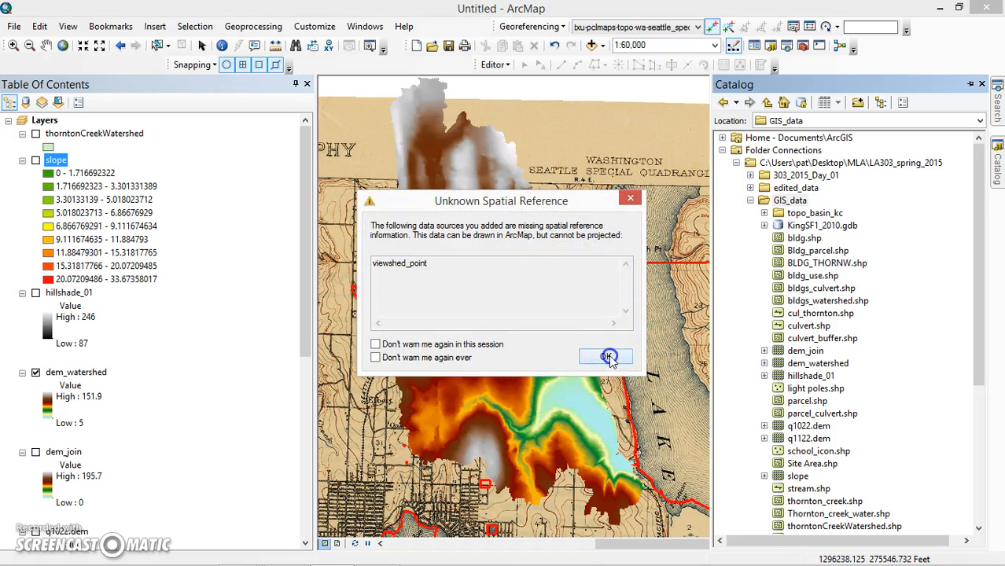
{"action": "left_click", "coordinate": [609, 357]}
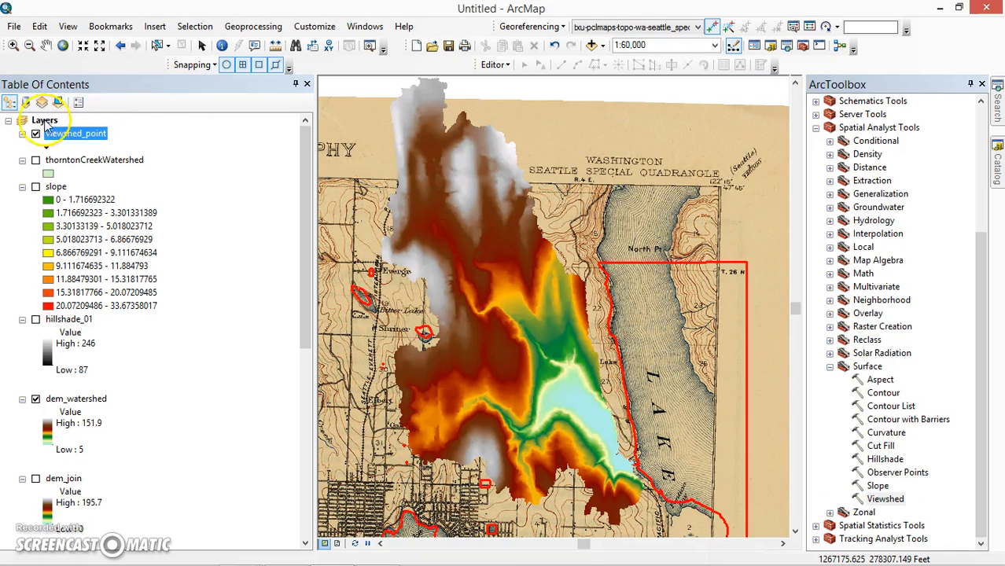
- Start an edit session on the viewshed_point layer
{"action": "left_click", "coordinate": [495, 65]}
{"action": "left_click", "coordinate": [493, 82]}
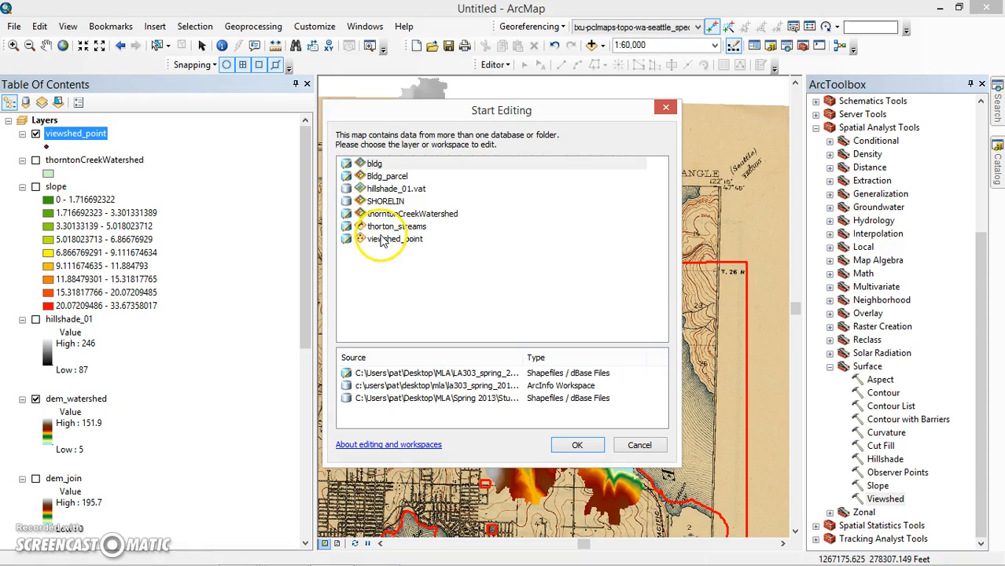
{"action": "left_click", "coordinate": [382, 244]}
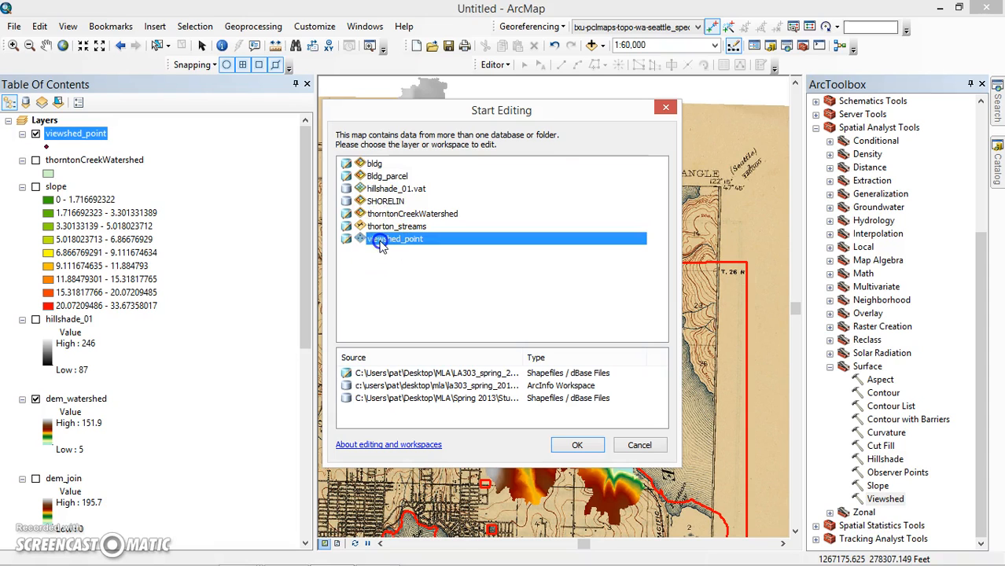
{"action": "left_click", "coordinate": [578, 446]}
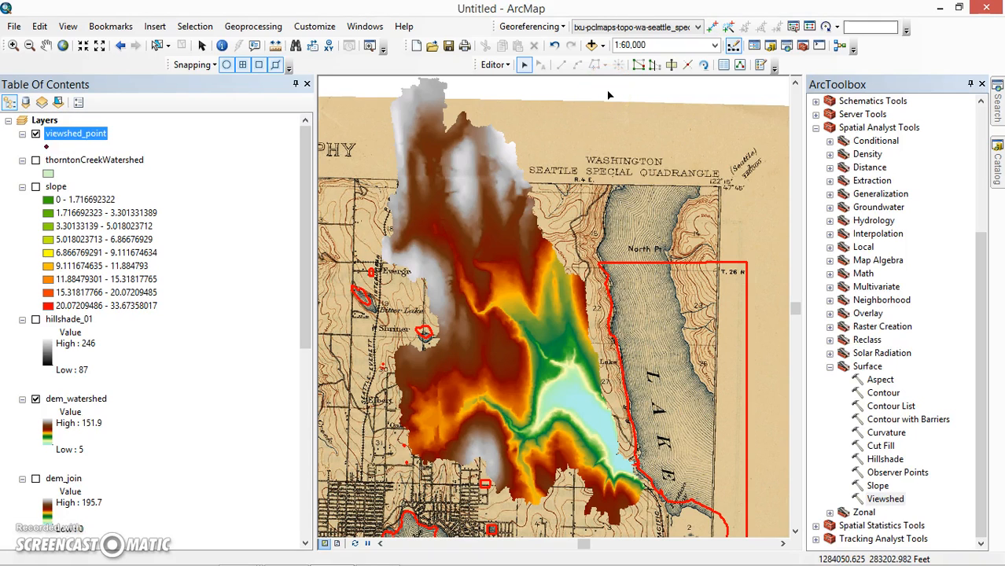
- Add one observer point to viewshed_point in the orange area near the middle of the watershed, using the Point construction tool
{"action": "left_click", "coordinate": [759, 66]}
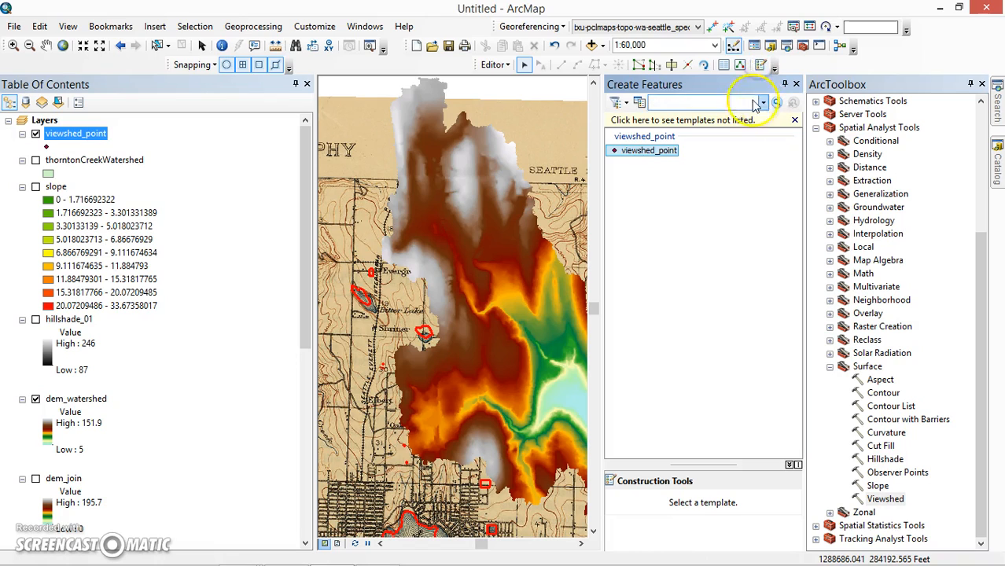
{"action": "left_click", "coordinate": [638, 152]}
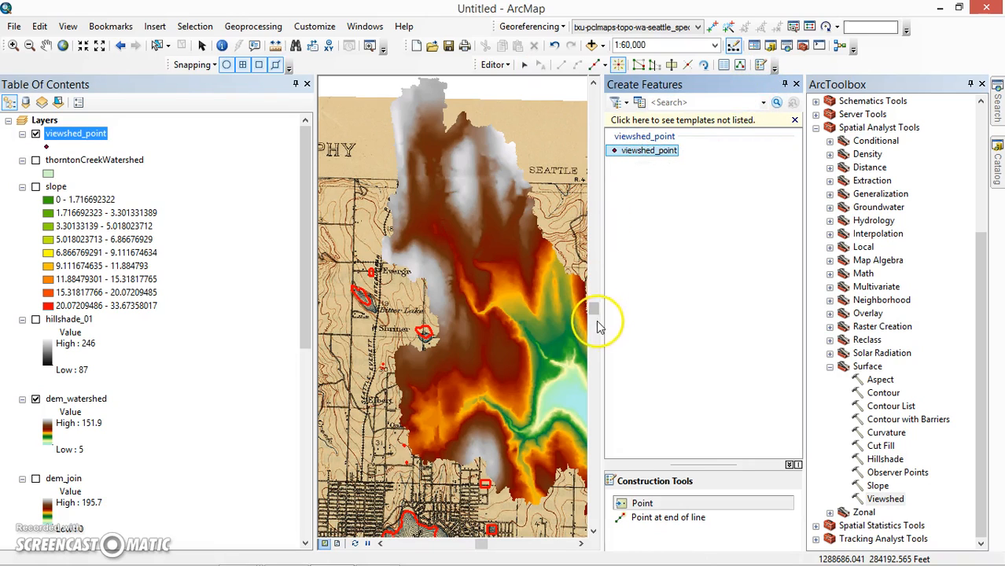
{"action": "left_click", "coordinate": [633, 507]}
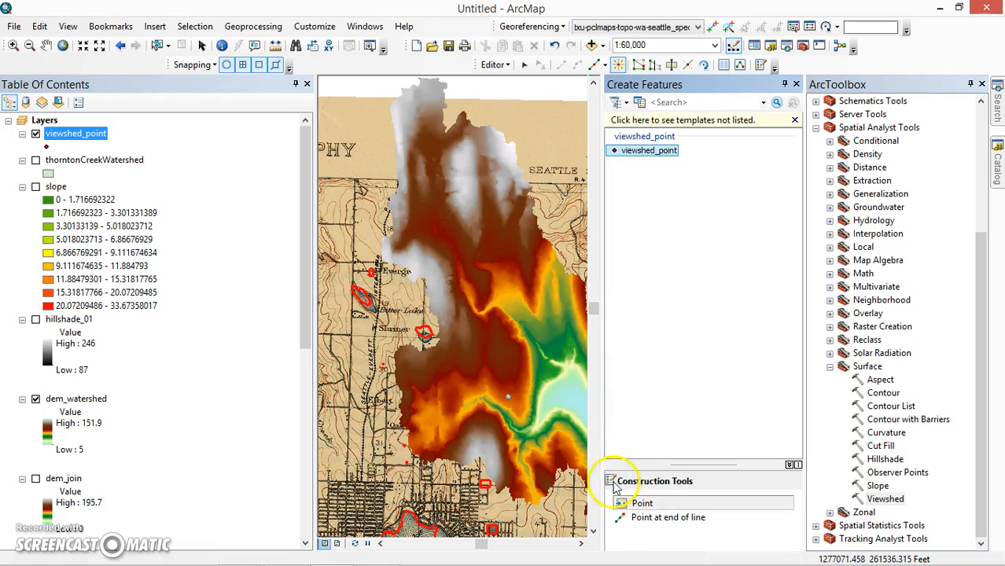
{"action": "left_click", "coordinate": [508, 292]}
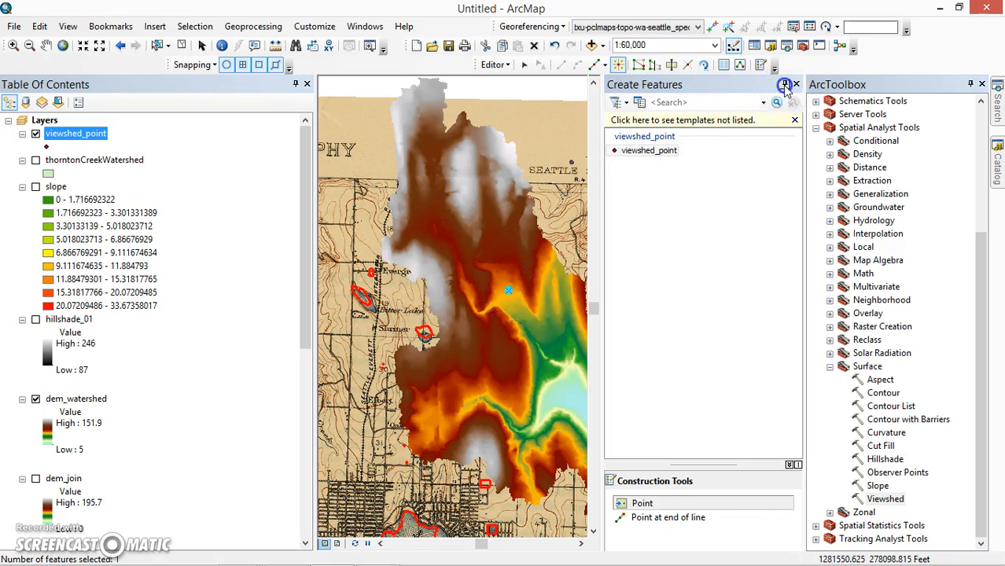
{"action": "left_click", "coordinate": [784, 84]}
- Save the viewshed_point edits and end the edit session
{"action": "left_click", "coordinate": [495, 64]}
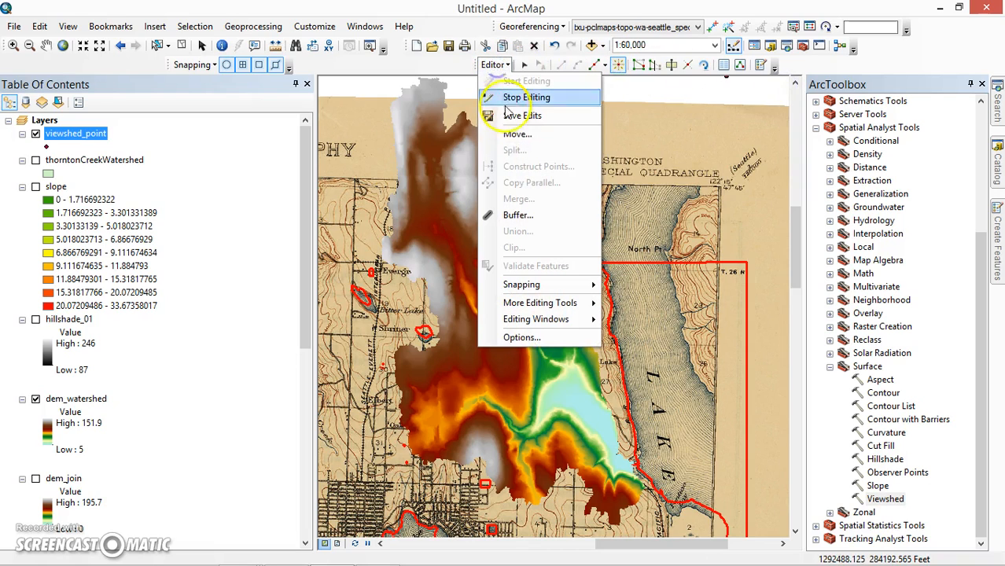
{"action": "left_click", "coordinate": [506, 117]}
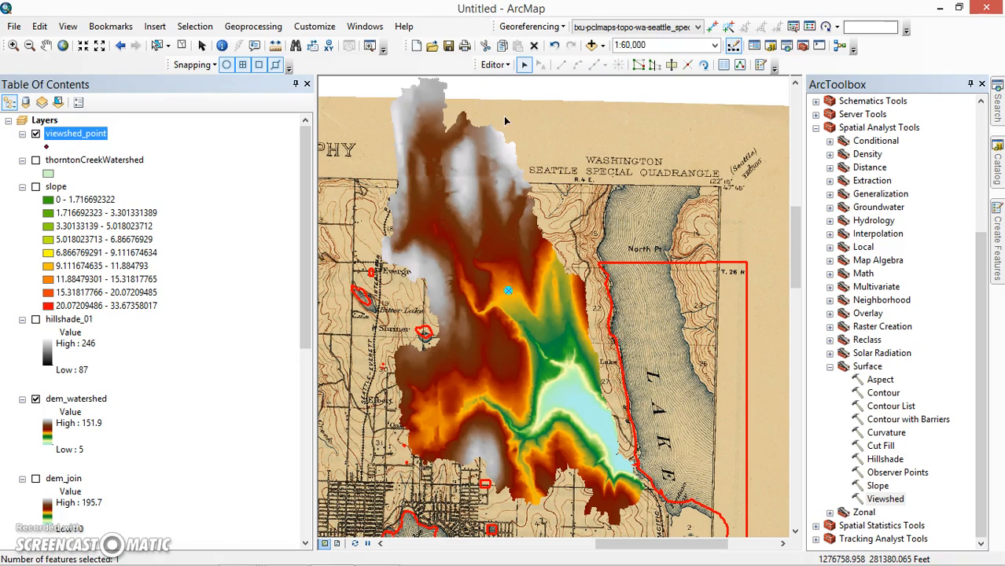
{"action": "left_click", "coordinate": [494, 64]}
{"action": "left_click", "coordinate": [504, 98]}
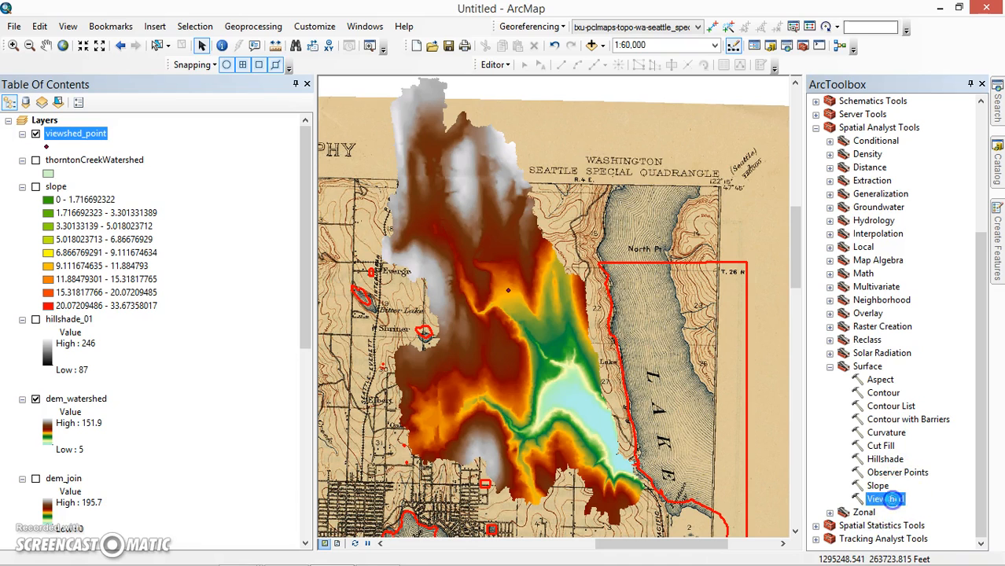
- Open the Viewshed tool and choose dem_watershed as input raster and viewshed_point as observer features
{"action": "double_click", "coordinate": [887, 499]}
{"action": "left_click", "coordinate": [673, 71]}
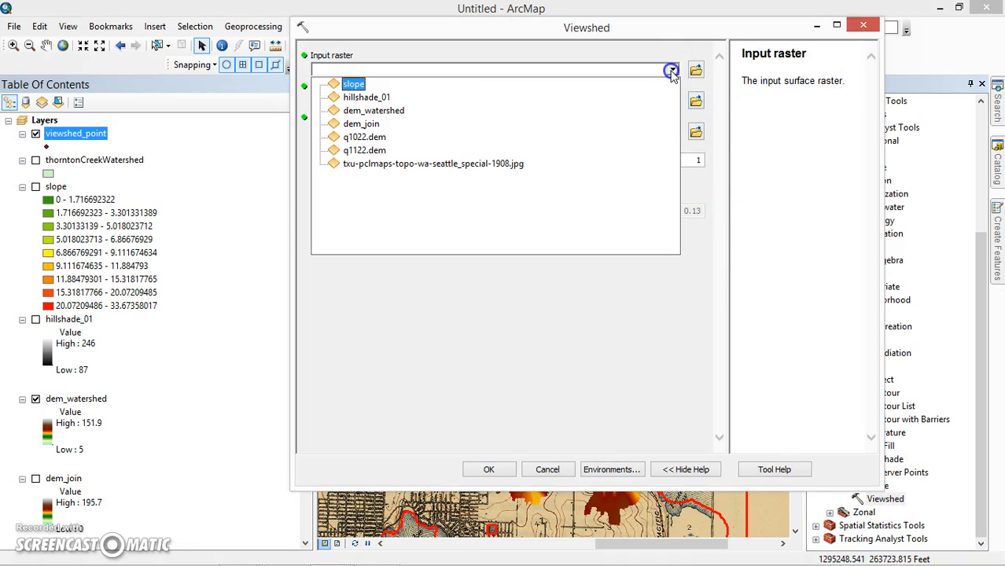
{"action": "left_click", "coordinate": [355, 111]}
{"action": "left_click", "coordinate": [672, 100]}
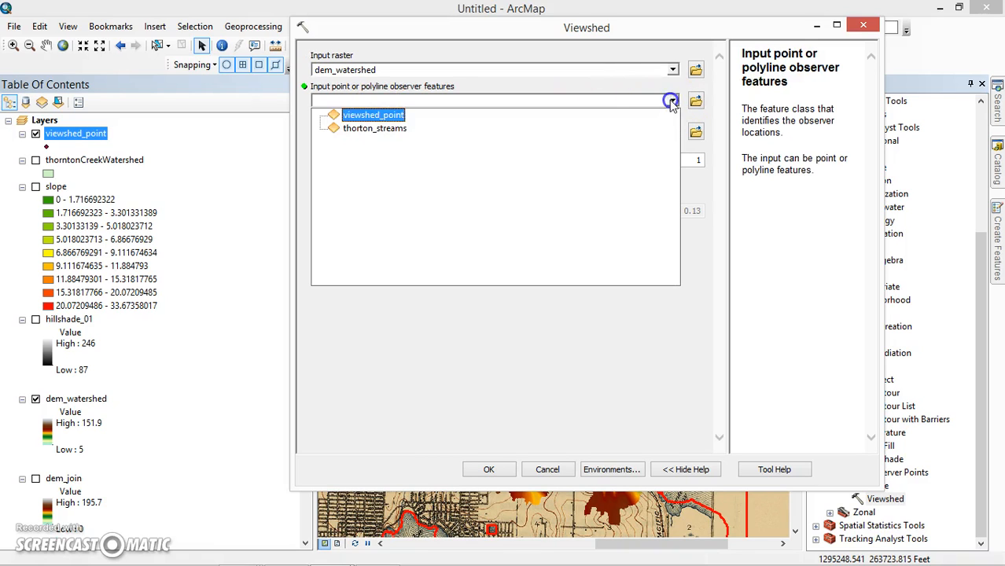
{"action": "left_click", "coordinate": [368, 115]}
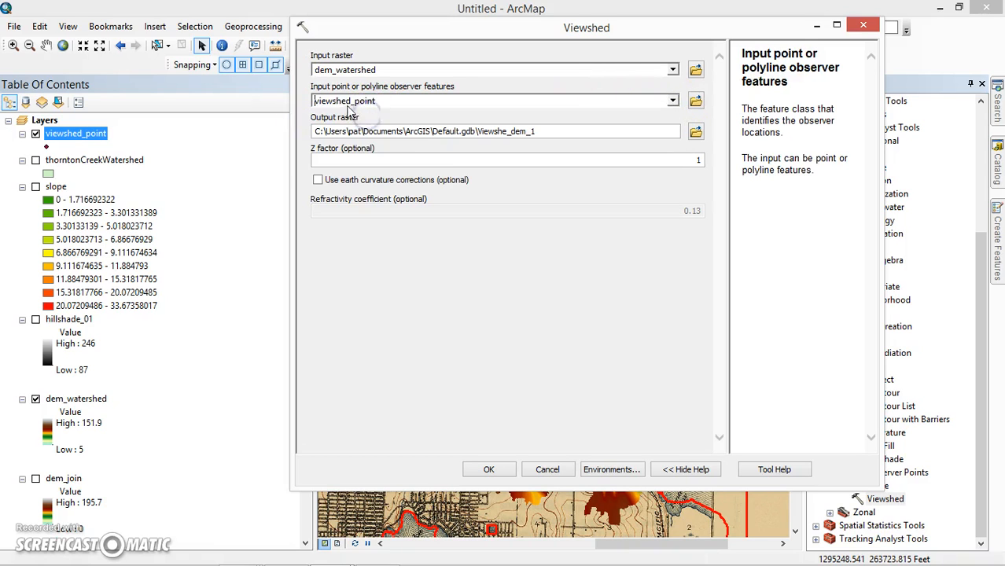
- Name the output raster viewshed in the GIS_data folder and try to run the Viewshed tool
{"action": "left_click", "coordinate": [695, 132]}
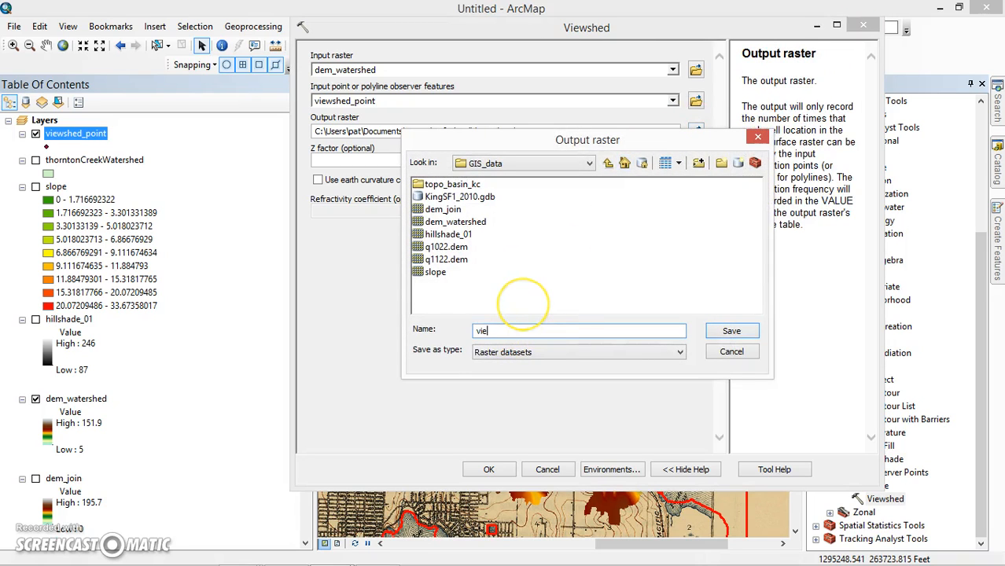
{"action": "left_click", "coordinate": [717, 331]}
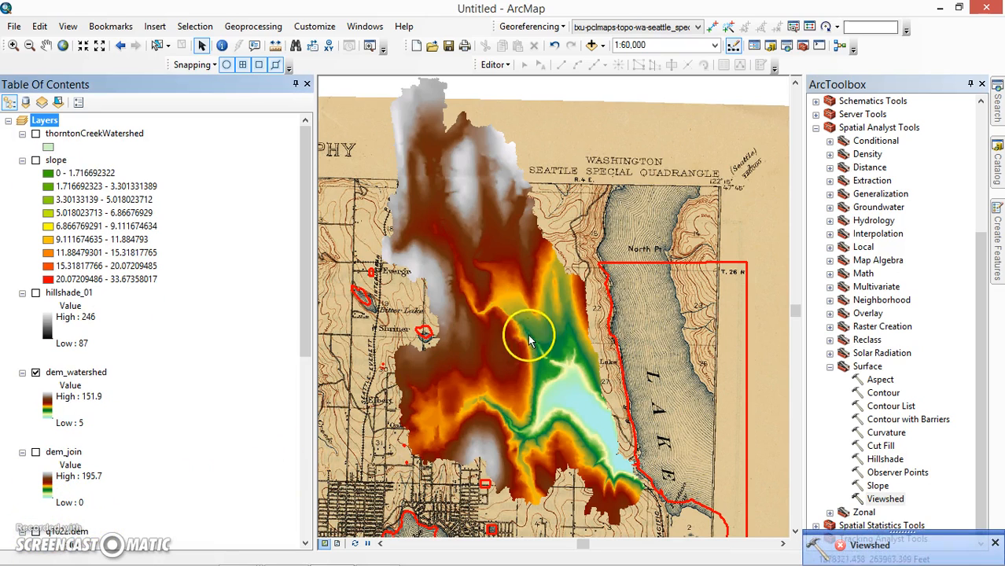
{"action": "left_click", "coordinate": [996, 544]}
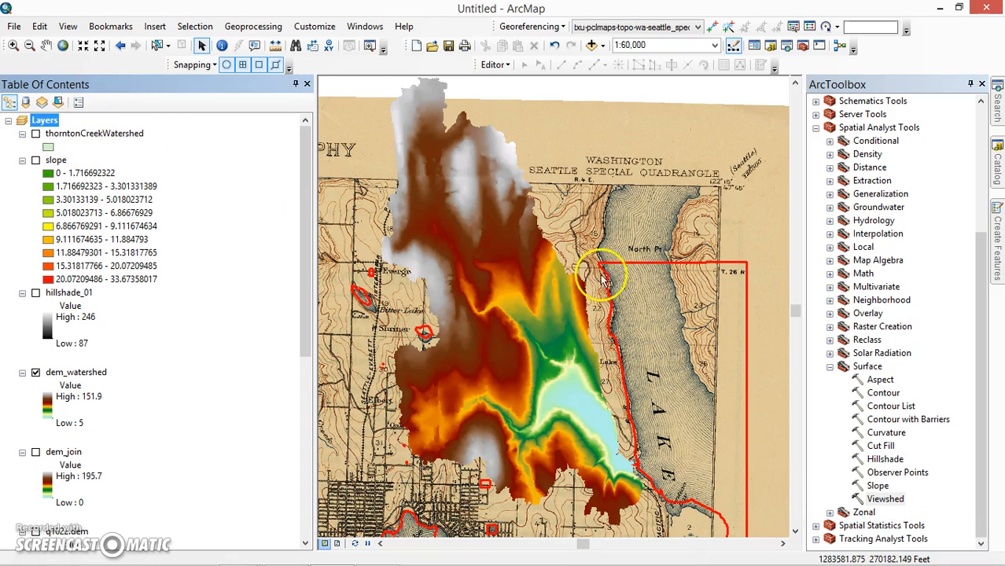
- Delete the viewshed_point shapefile from the GIS_data folder
{"action": "left_click", "coordinate": [997, 155]}
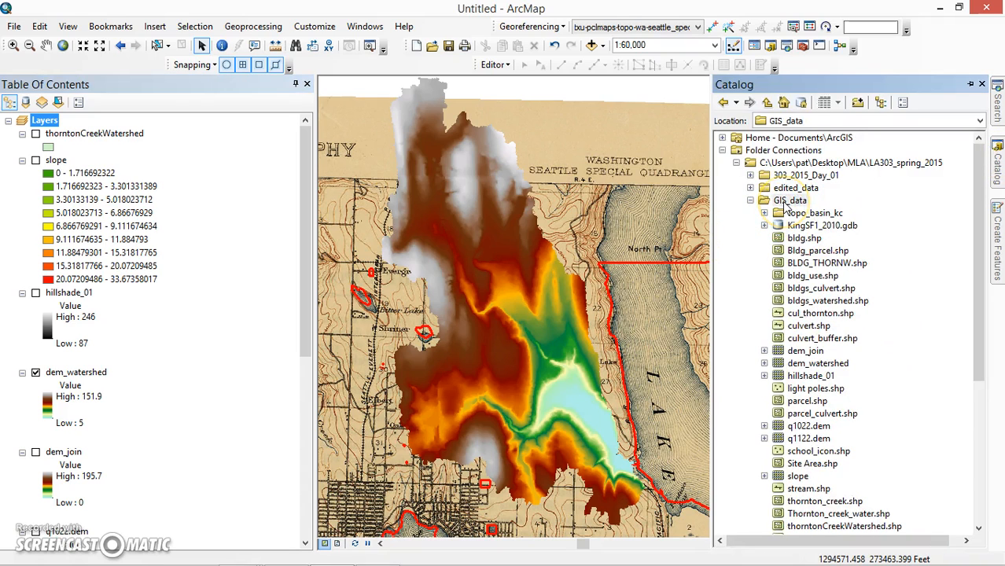
{"action": "scroll", "coordinate": [833, 460], "scroll_direction": "down", "scroll_amount": 2}
{"action": "left_click", "coordinate": [813, 488]}
{"action": "key", "text": "Delete"}
{"action": "left_click", "coordinate": [563, 325]}
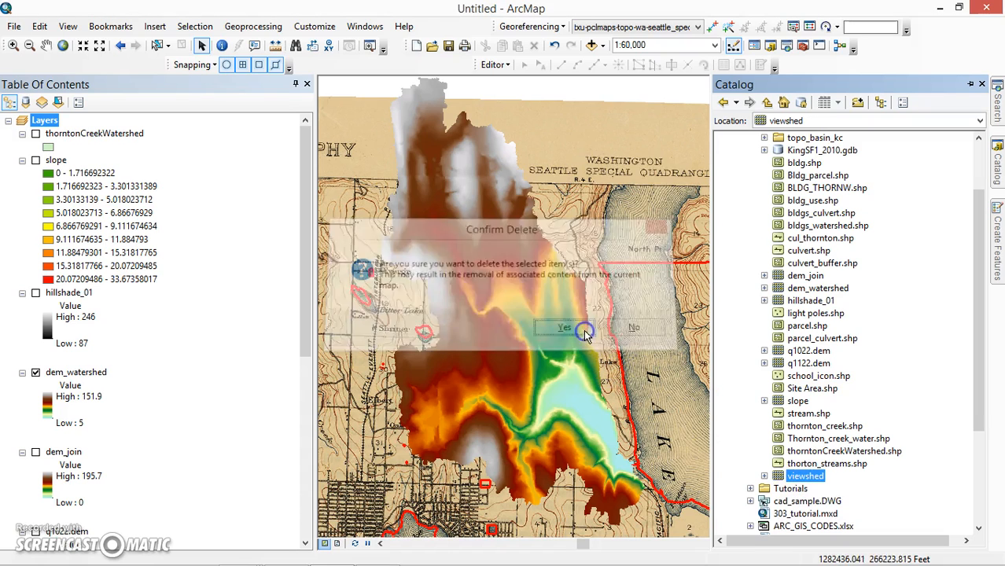
- Start a new point shapefile in the GIS_data folder and name it viewshed
{"action": "left_click_drag", "start_coordinate": [979, 363], "coordinate": [978, 302]}
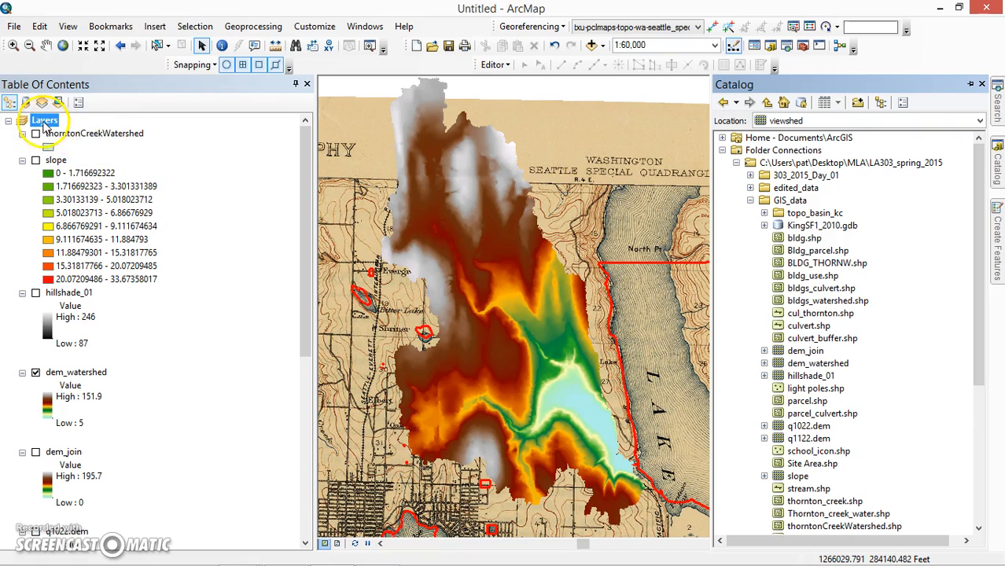
{"action": "left_click", "coordinate": [790, 201]}
{"action": "right_click", "coordinate": [793, 201]}
{"action": "mouse_move", "coordinate": [802, 293]}
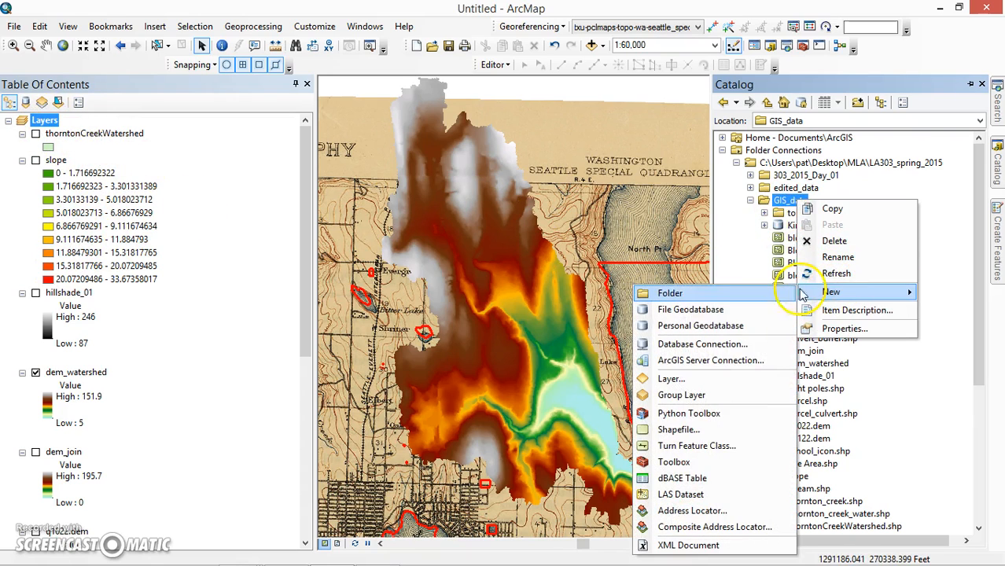
{"action": "left_click", "coordinate": [692, 431]}
{"action": "key", "text": "BackSpace"}
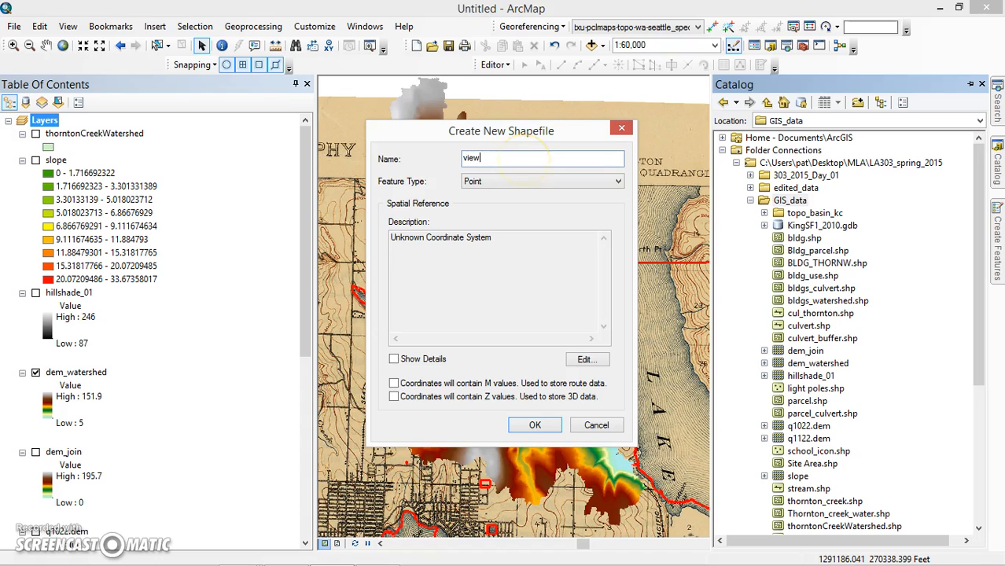
- Assign NAD 1983 StatePlane Washington North FIPS 4601 (US Feet) as the new shapefile's coordinate system and create it
{"action": "left_click", "coordinate": [586, 360]}
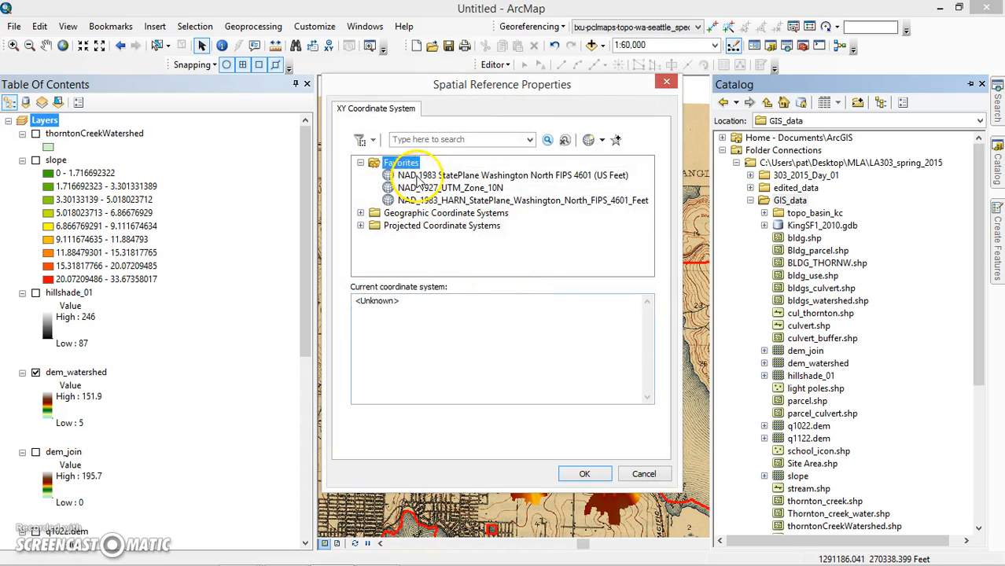
{"action": "left_click", "coordinate": [423, 176]}
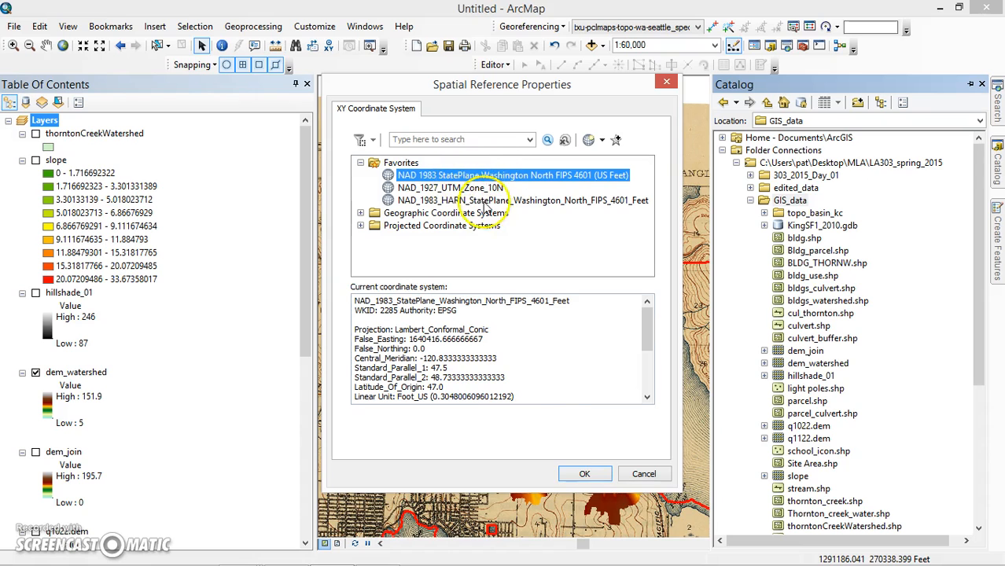
{"action": "left_click", "coordinate": [584, 473]}
{"action": "left_click", "coordinate": [537, 425]}
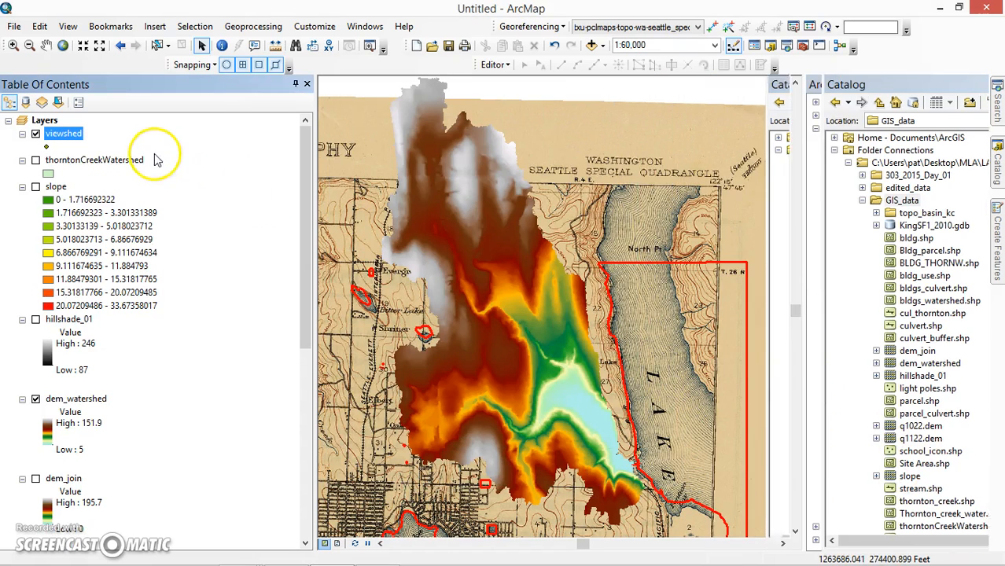
- Start an edit session on the viewshed point layer
{"action": "left_click", "coordinate": [494, 64]}
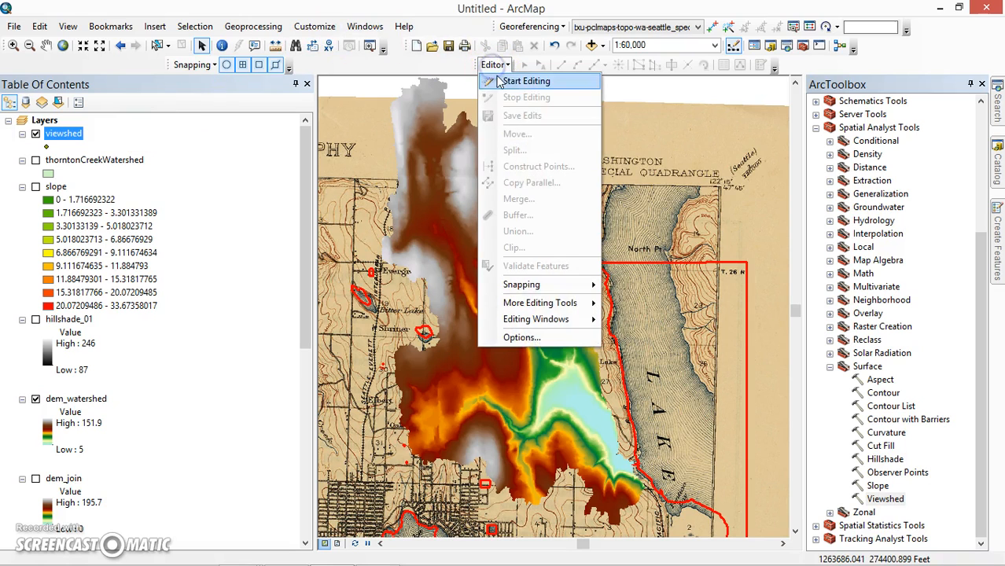
{"action": "left_click", "coordinate": [498, 81]}
{"action": "left_click", "coordinate": [392, 242]}
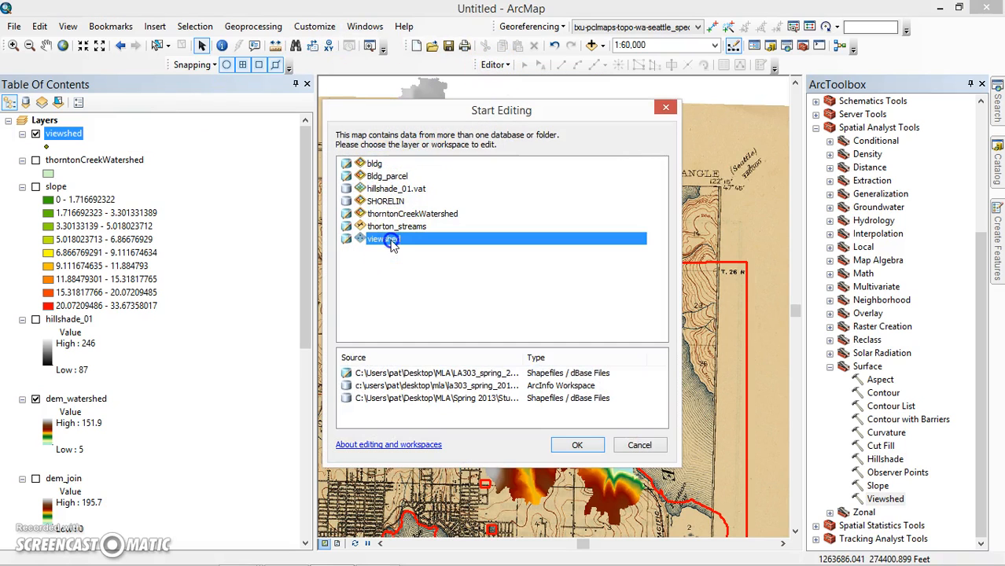
{"action": "left_click", "coordinate": [577, 445]}
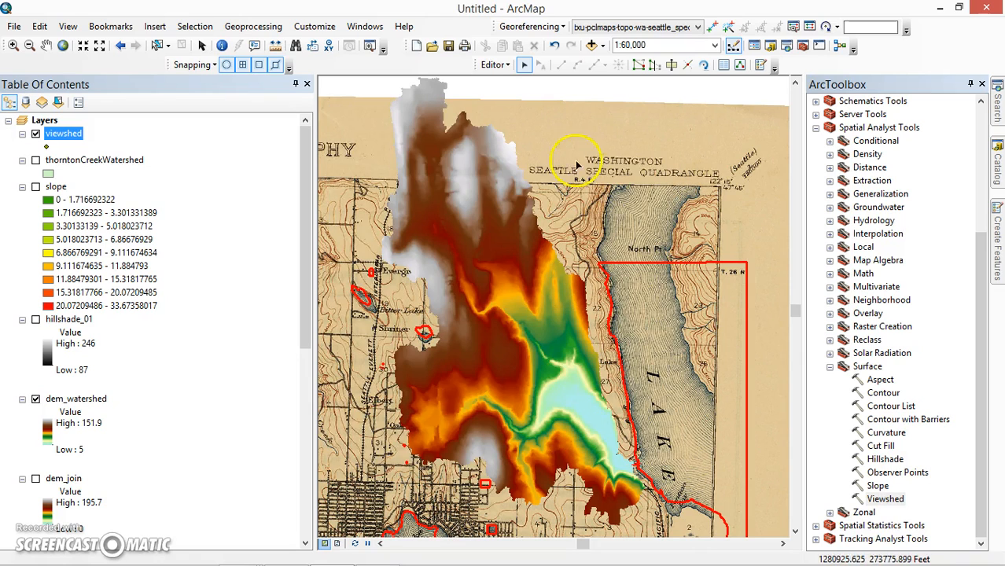
- Add an observer point to the viewshed layer on the orange mid-elevation area near the centre of dem_watershed
{"action": "left_click", "coordinate": [761, 67]}
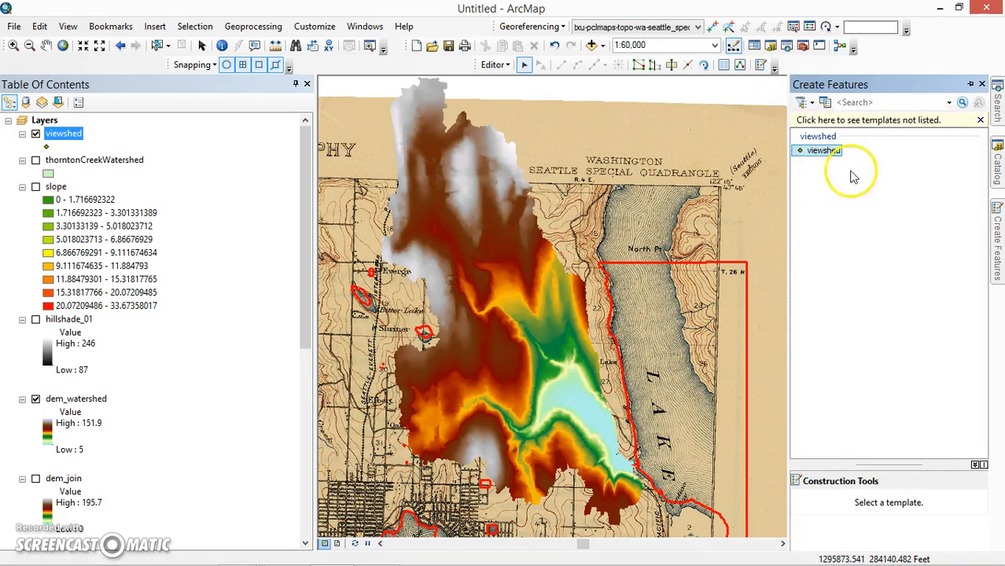
{"action": "left_click", "coordinate": [822, 151]}
{"action": "left_click", "coordinate": [822, 504]}
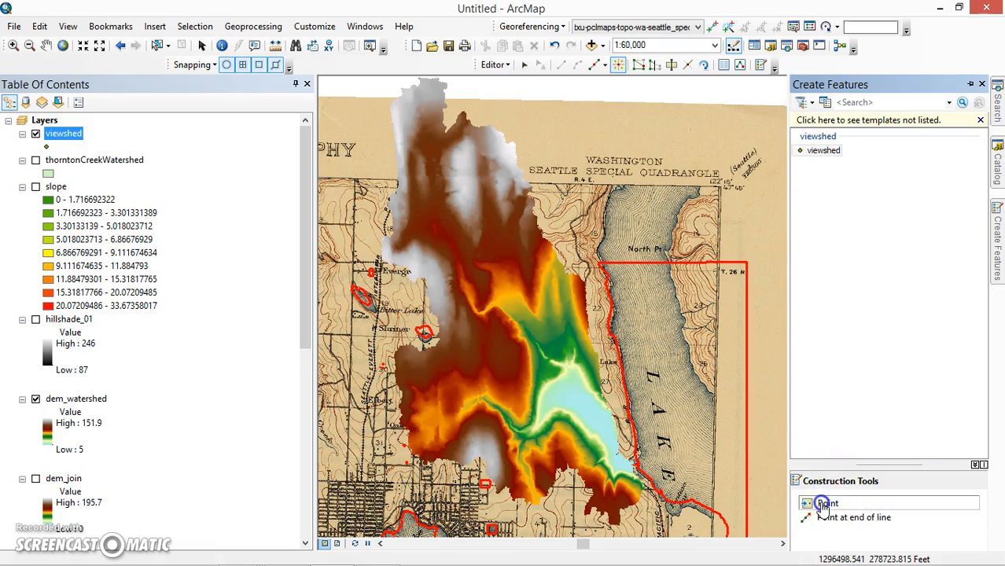
{"action": "left_click", "coordinate": [516, 307]}
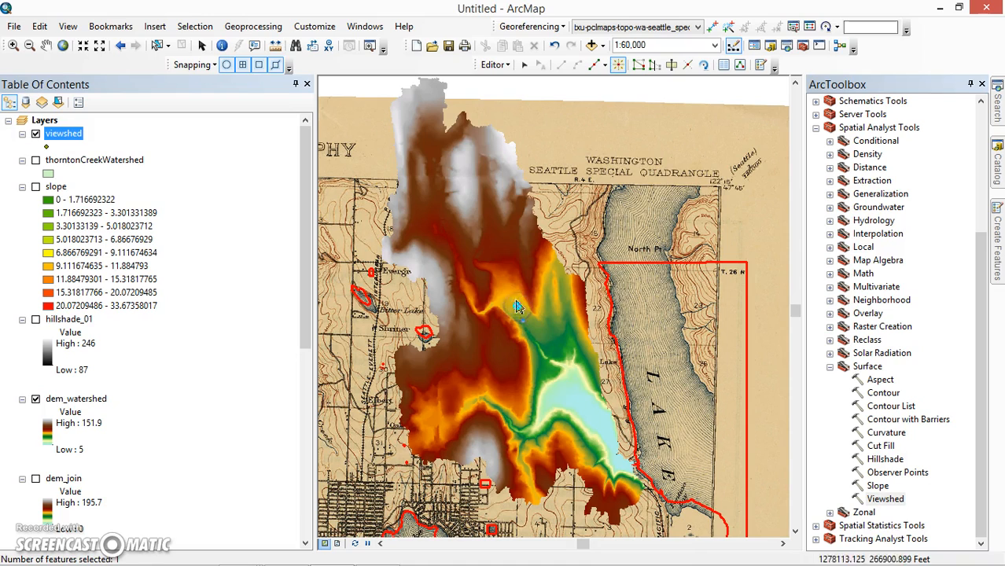
- Save the edits to the viewshed point layer and end the edit session
{"action": "left_click", "coordinate": [493, 65]}
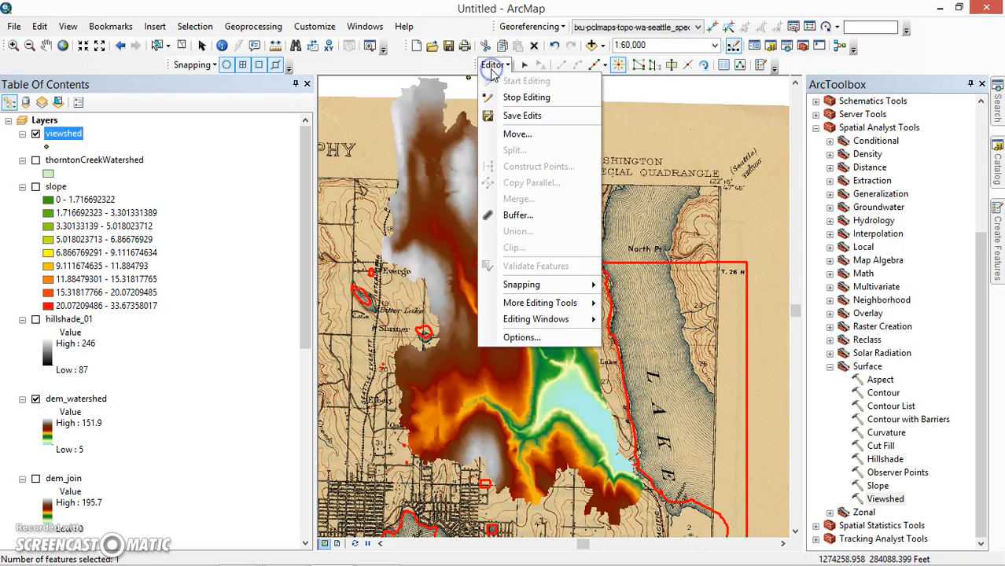
{"action": "left_click", "coordinate": [505, 118]}
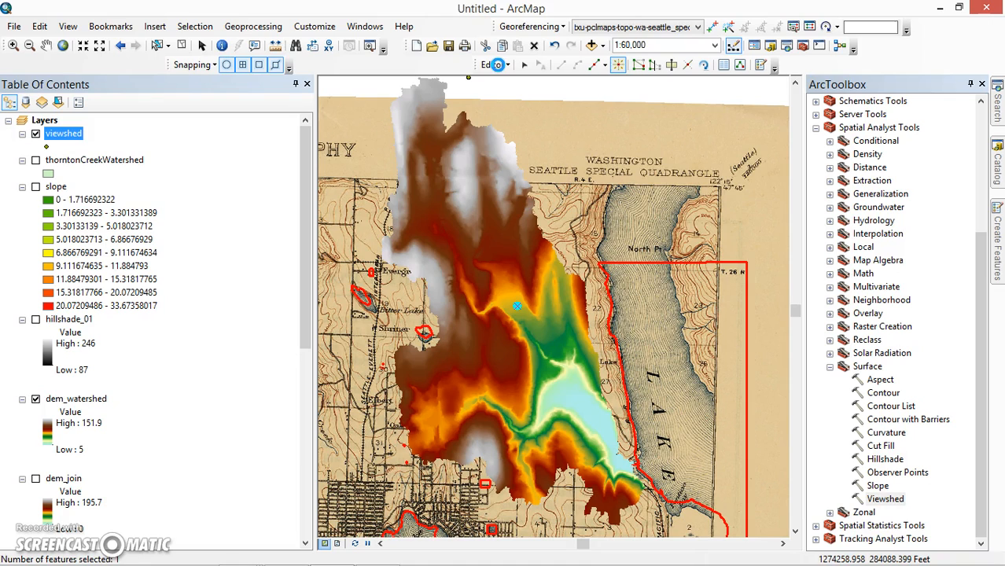
{"action": "left_click", "coordinate": [498, 64]}
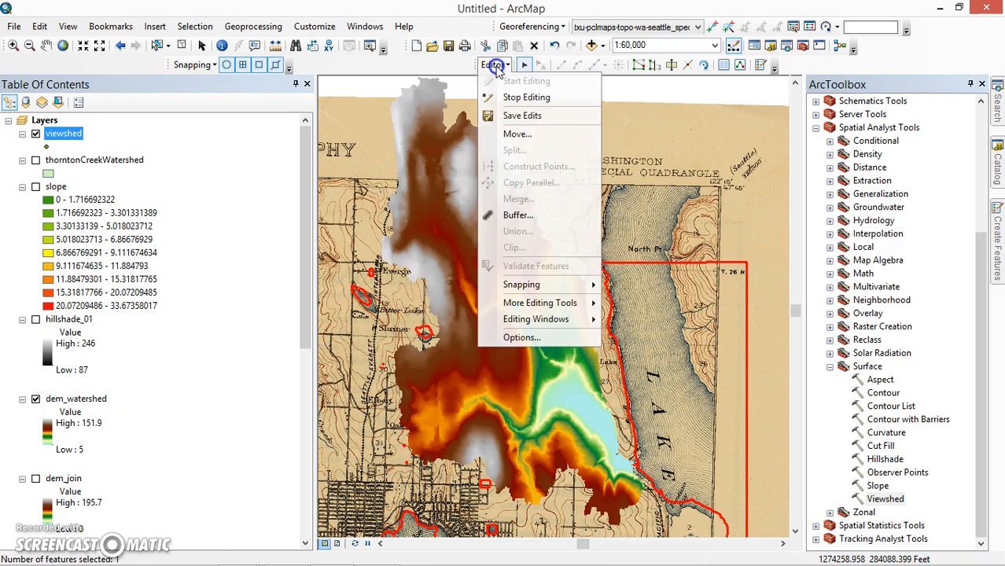
{"action": "left_click", "coordinate": [505, 100]}
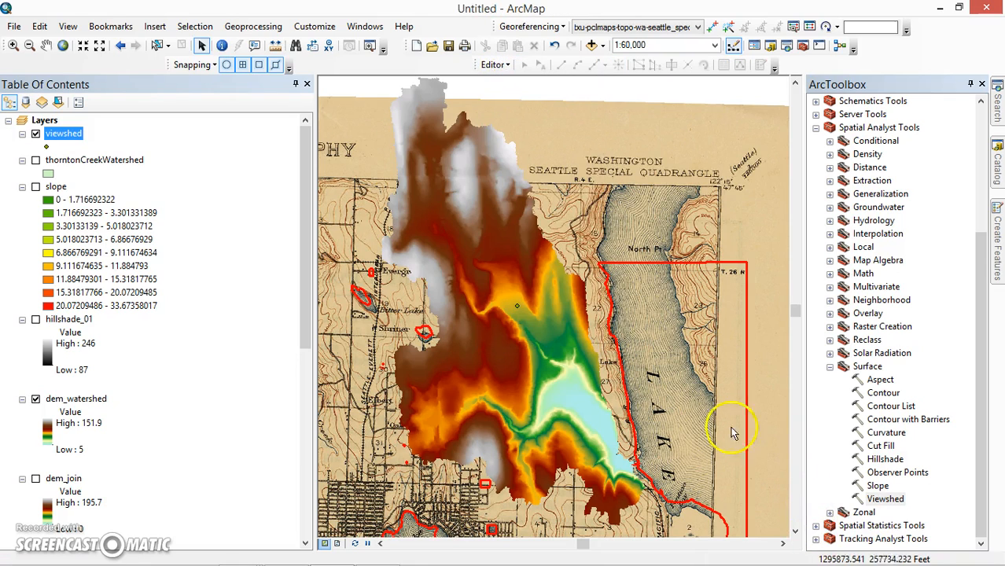
- Set up the Viewshed tool with dem_watershed as the input raster and viewshed as the observer features
{"action": "double_click", "coordinate": [895, 500]}
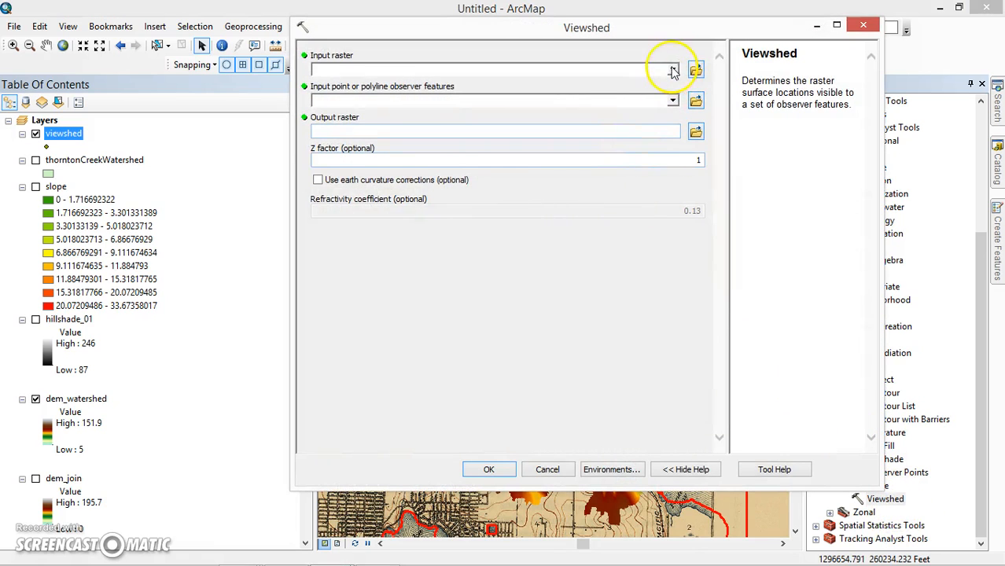
{"action": "left_click", "coordinate": [673, 69]}
{"action": "left_click", "coordinate": [381, 113]}
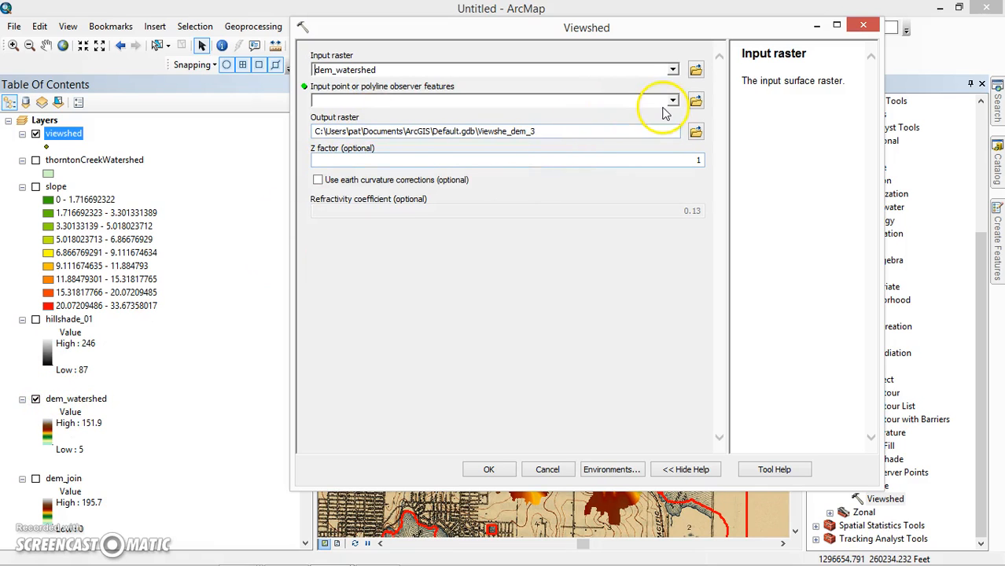
{"action": "left_click", "coordinate": [672, 101]}
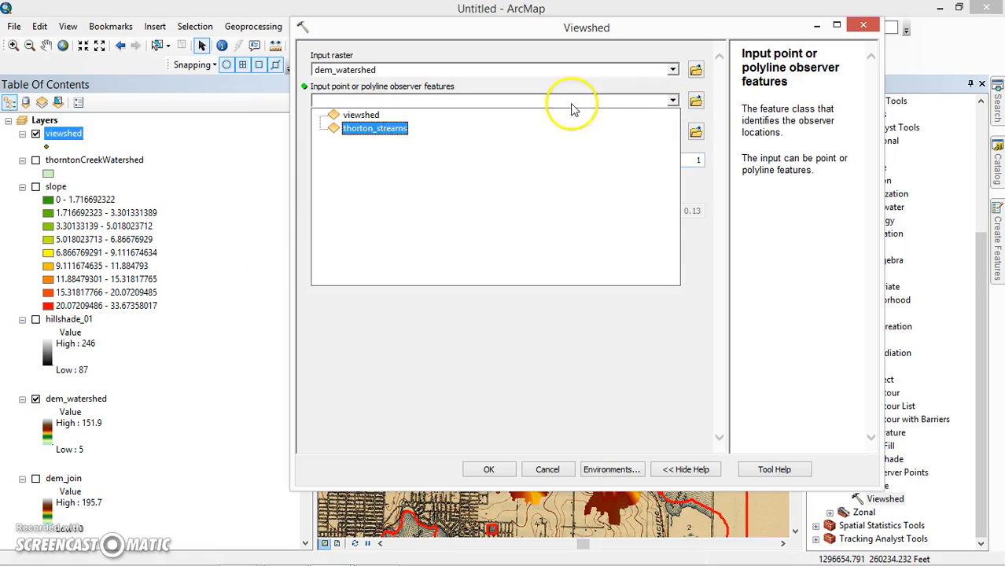
{"action": "left_click", "coordinate": [362, 116]}
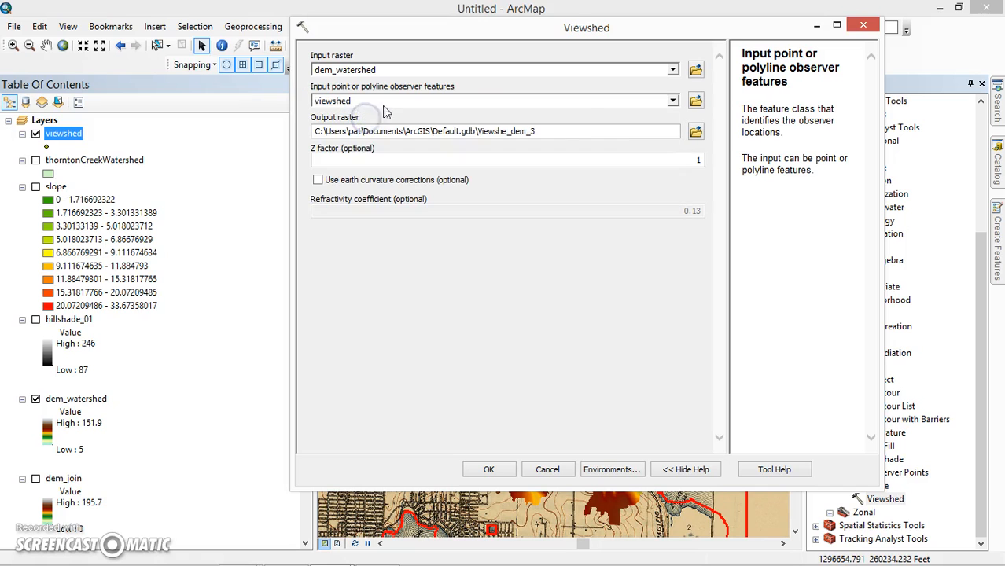
- Set the output raster to viewshed_01 in the GIS_data folder and run the Viewshed tool
{"action": "left_click", "coordinate": [695, 131]}
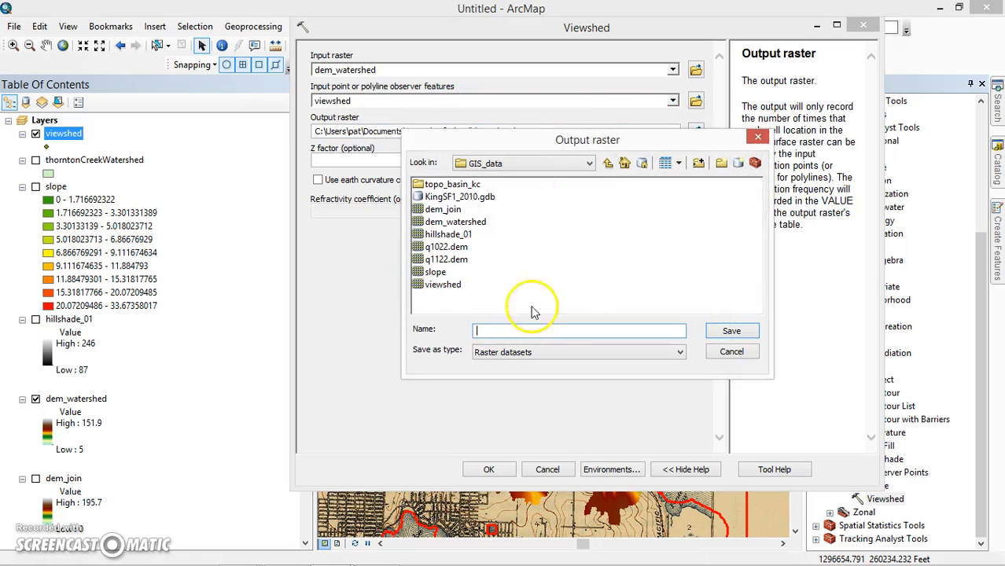
{"action": "type", "text": "viewshed_0"}
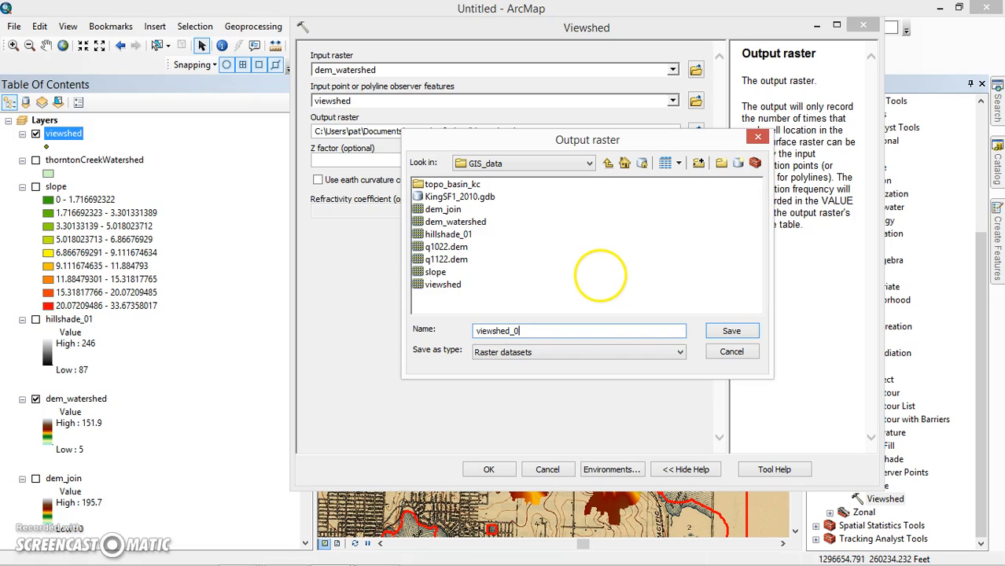
{"action": "type", "text": "1"}
{"action": "left_click", "coordinate": [731, 332]}
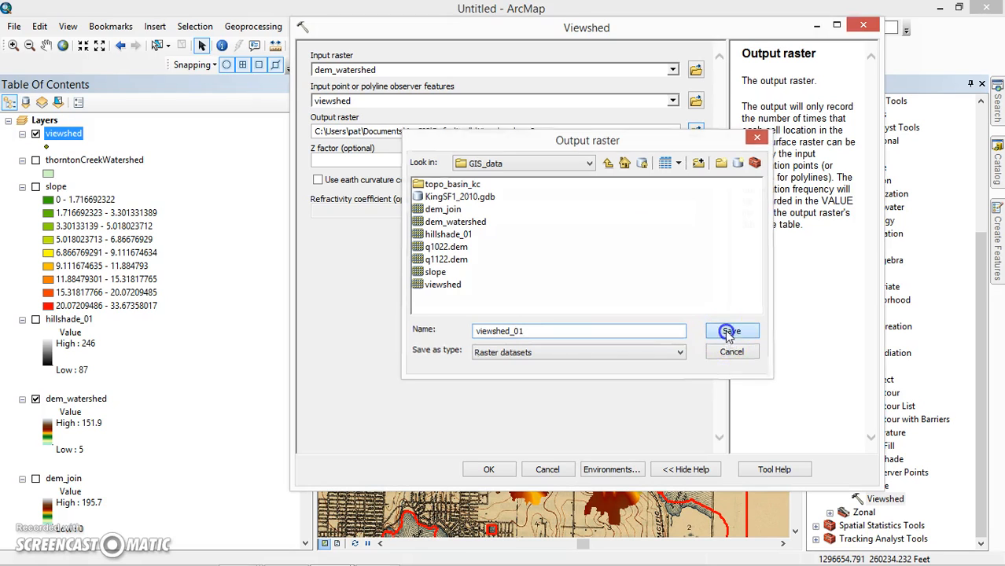
{"action": "left_click", "coordinate": [487, 469]}
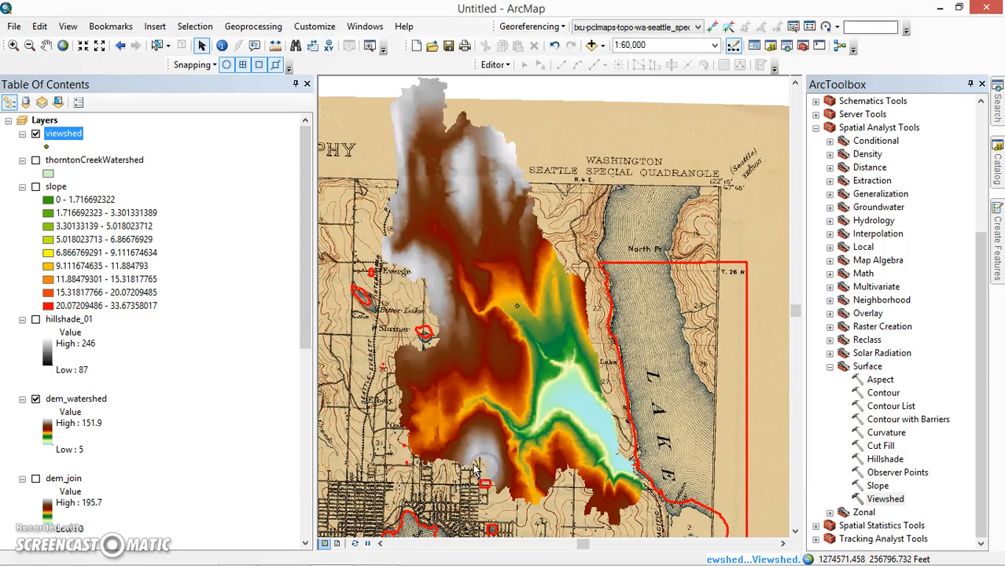